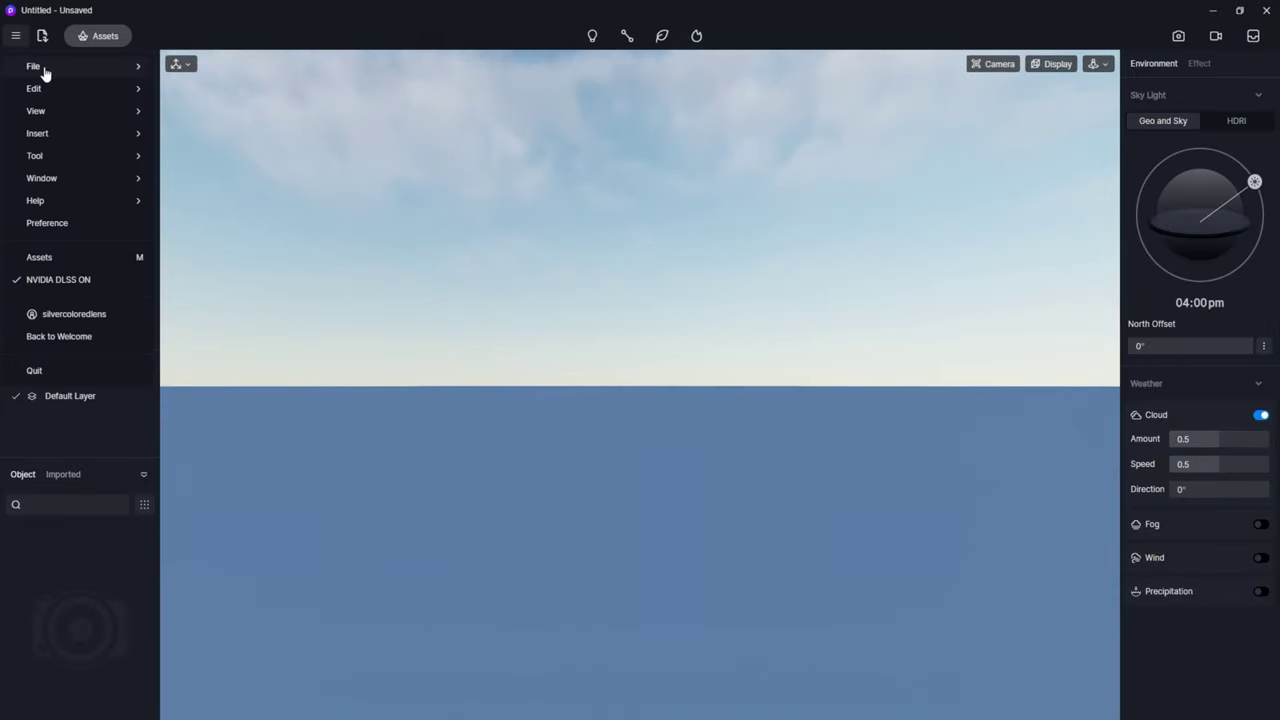
Import the 20220415_LOCH house.skp SketchUp model.
left_click(198, 160)
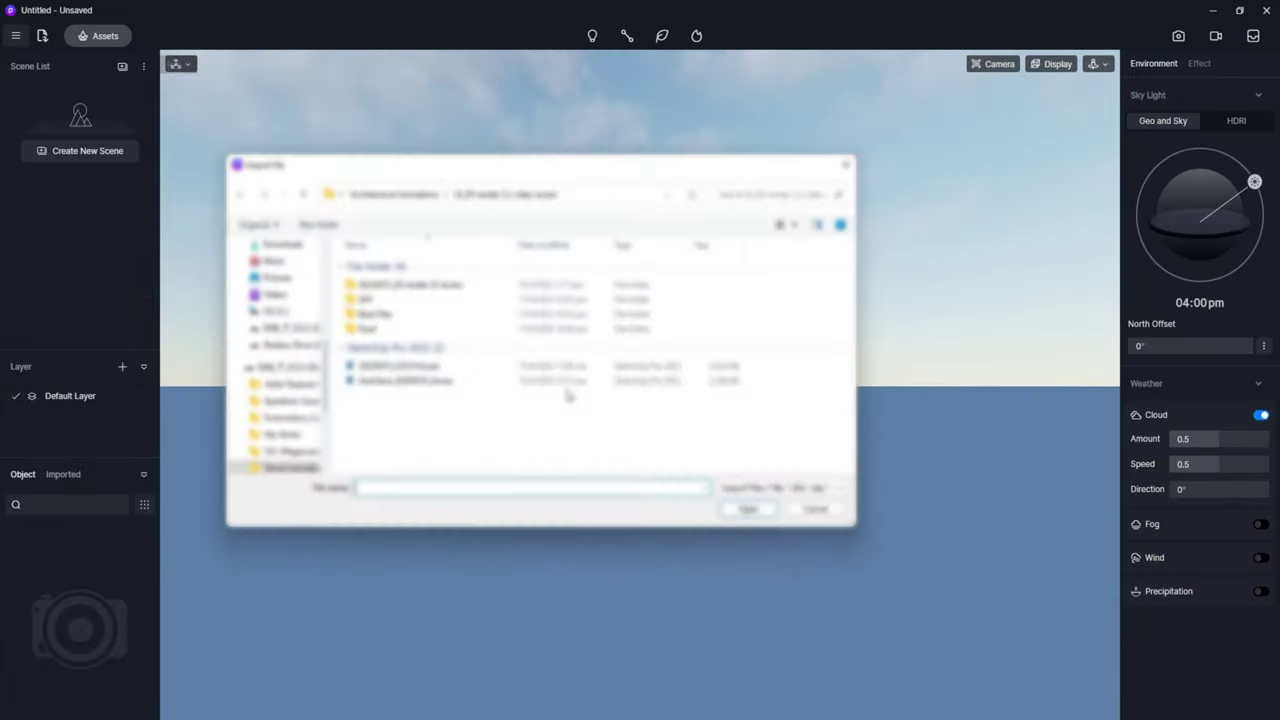
left_click(748, 509)
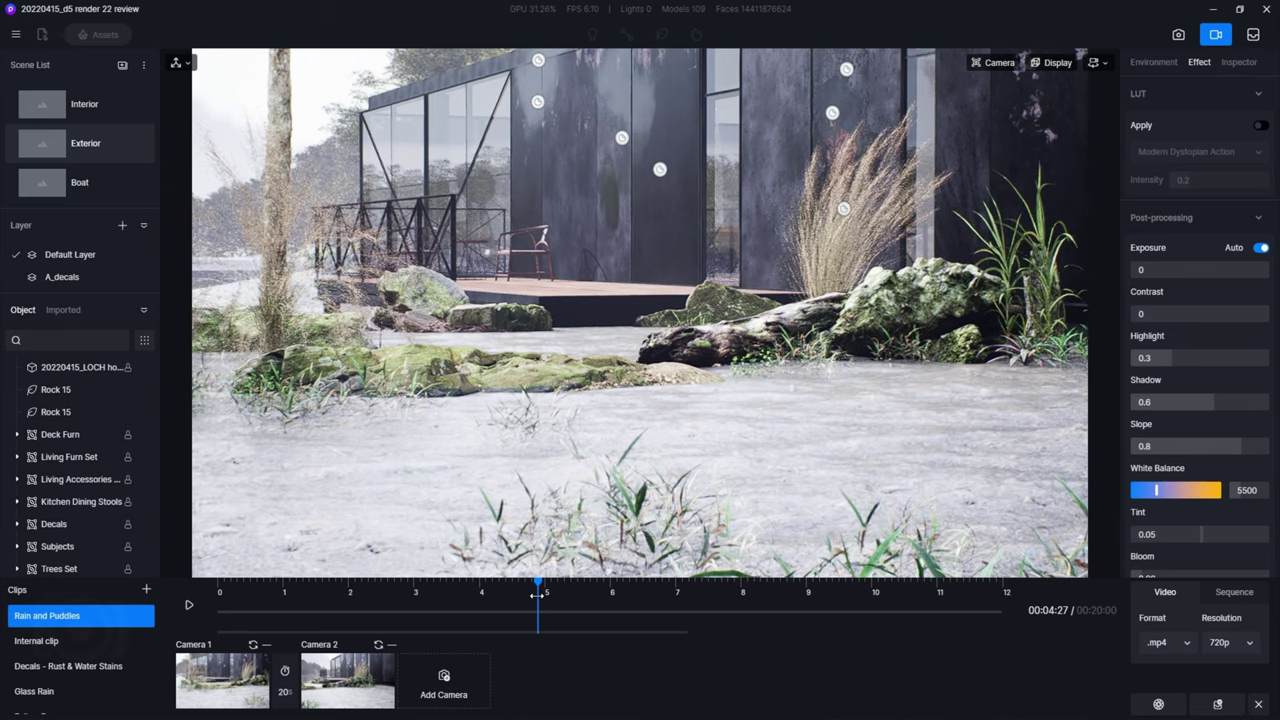
Rewind the Rain and Puddles clip to its first frame and bring up the Environment Weather section.
left_click_drag(358, 595, 218, 595)
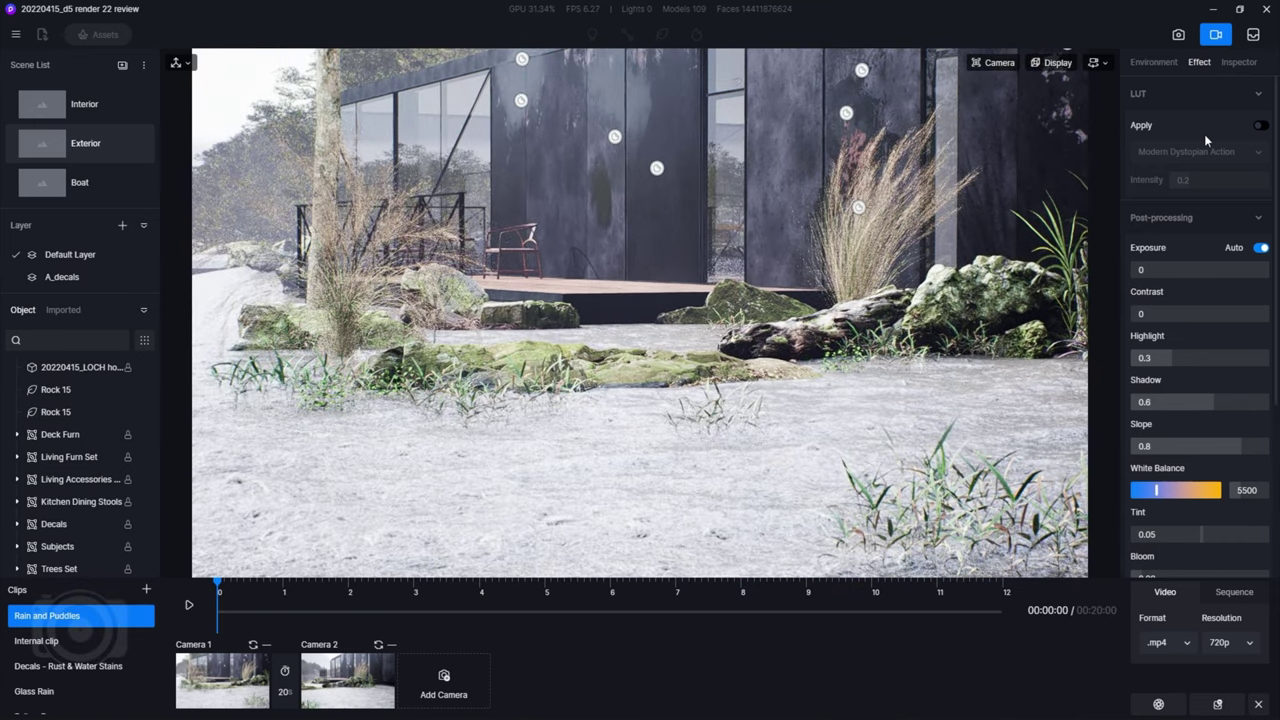
left_click(1160, 63)
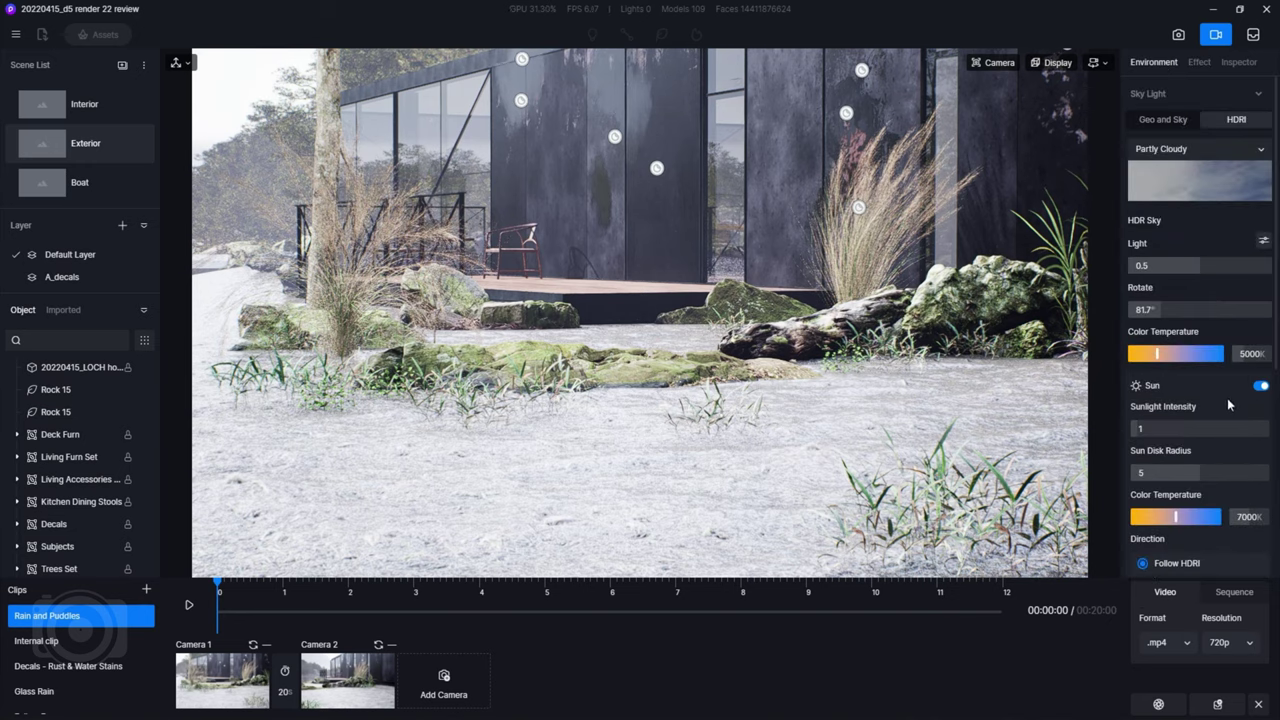
scroll(1228, 404, "down", 8)
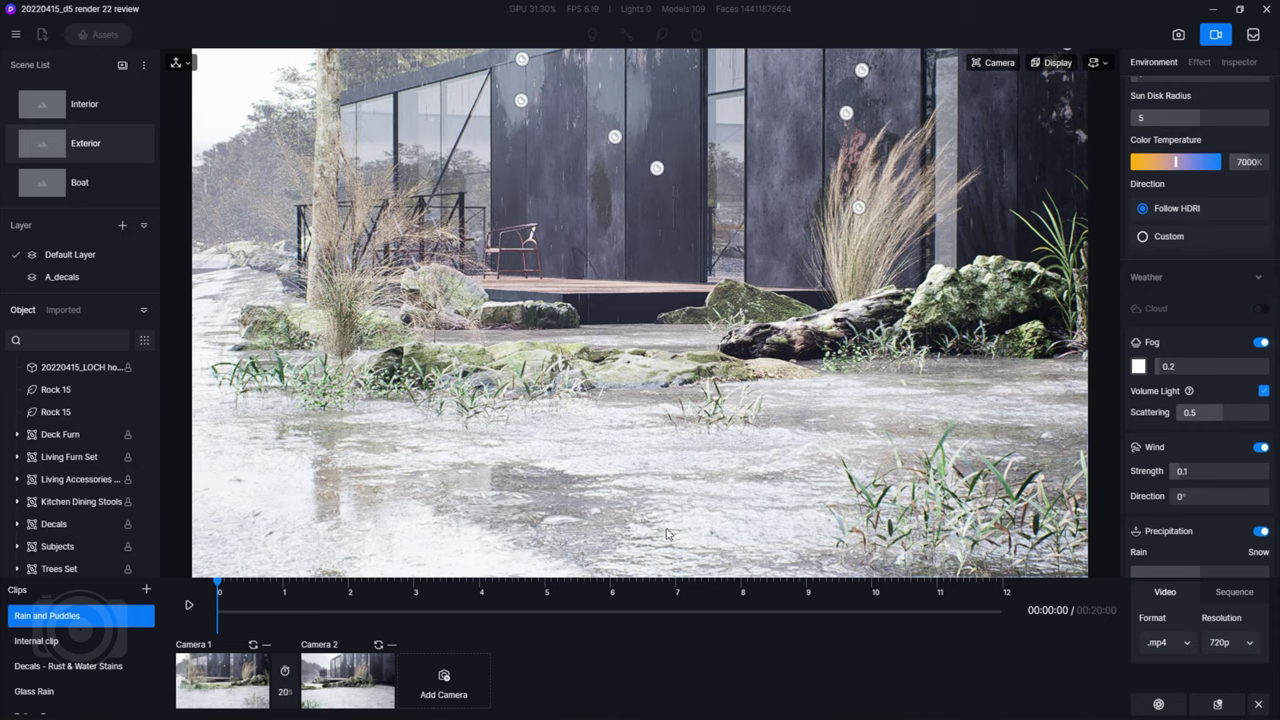
scroll(1211, 545, "down", 2)
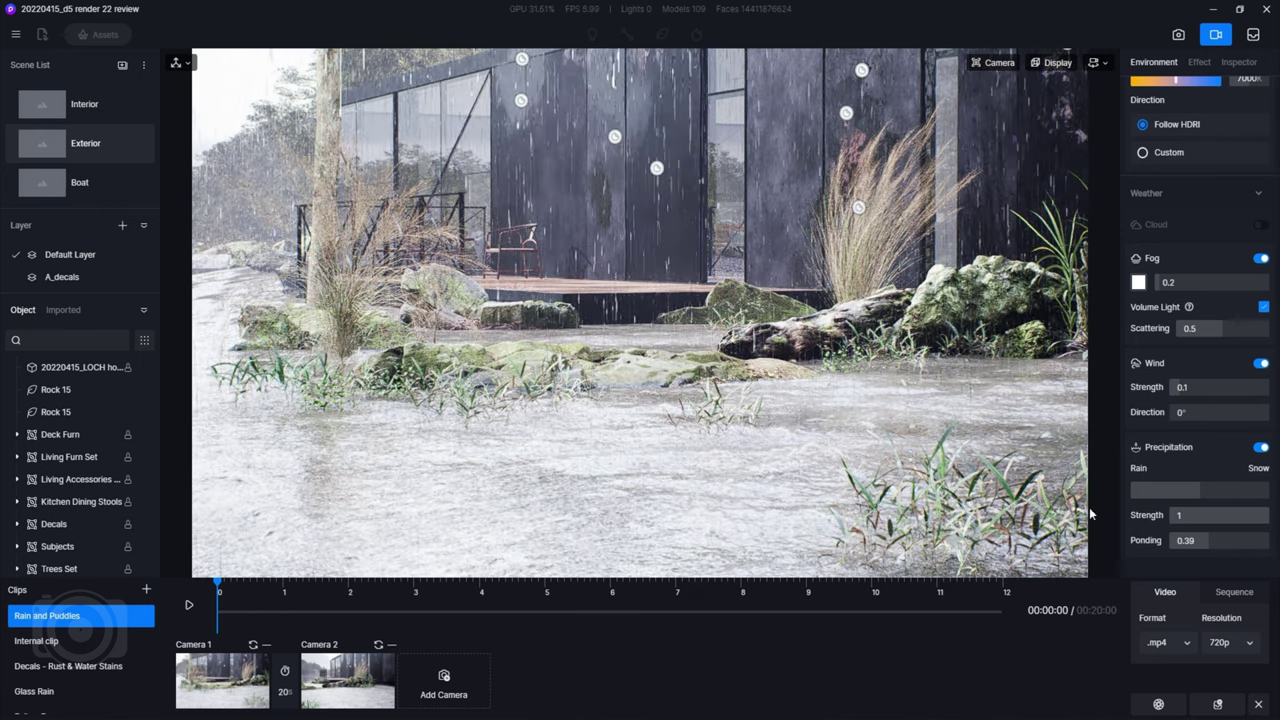
On the first camera, set rain strength 0.35 and ponding 0.39, then switch to thick snow.
left_click_drag(1222, 516, 1205, 516)
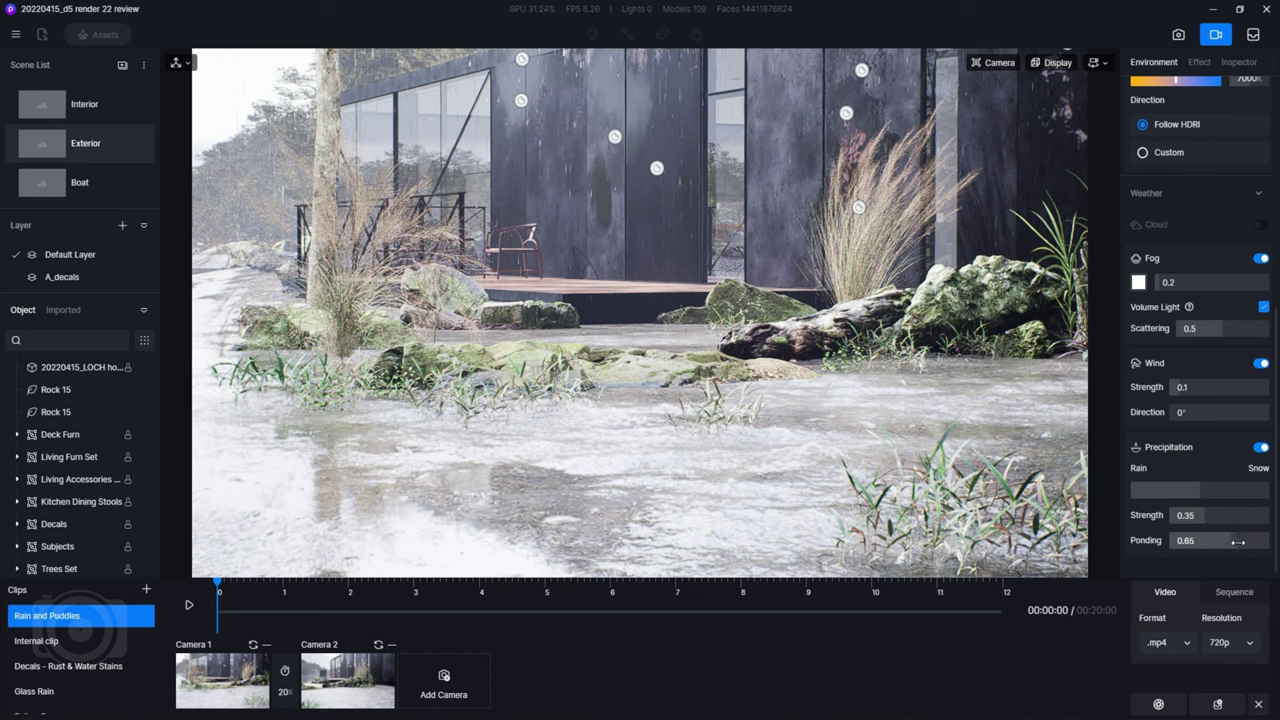
left_click_drag(1271, 547, 1276, 547)
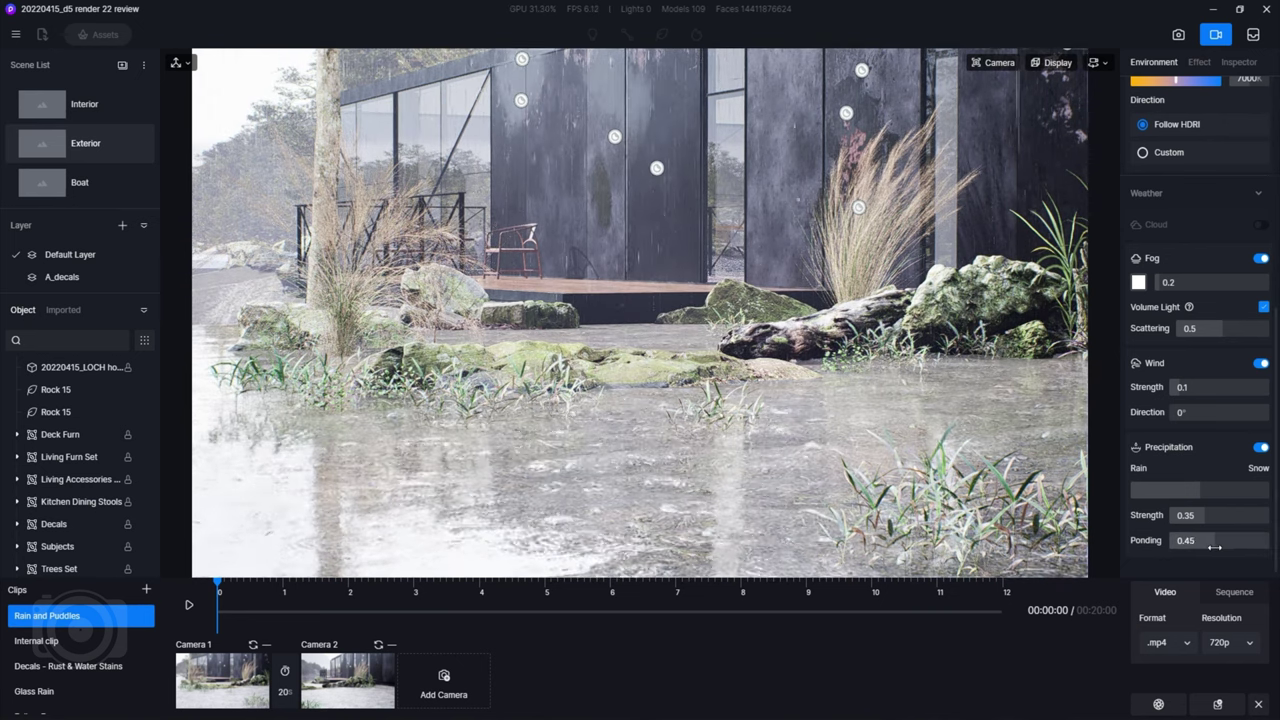
left_click_drag(1246, 540, 1200, 540)
left_click_drag(1256, 489, 1275, 494)
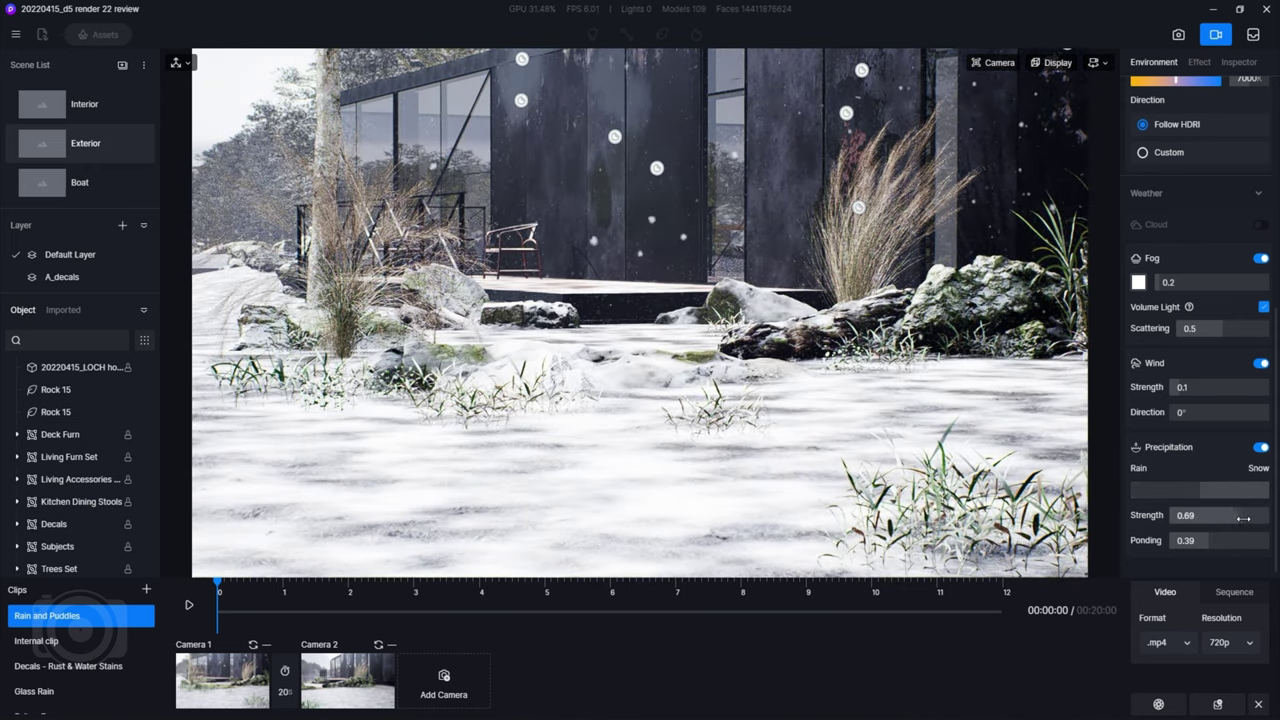
left_click_drag(1203, 543, 1262, 547)
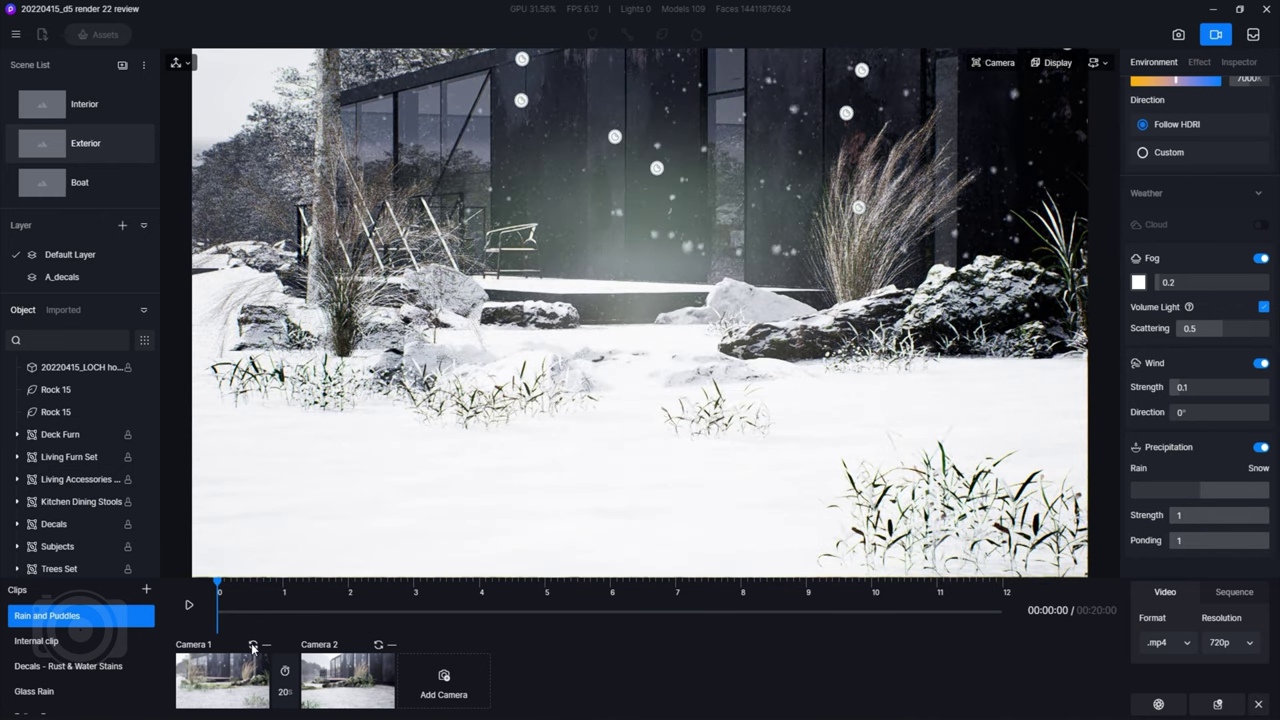
On Camera 2, raise precipitation strength to 1 and switch to snow, then play the clip.
left_click(343, 680)
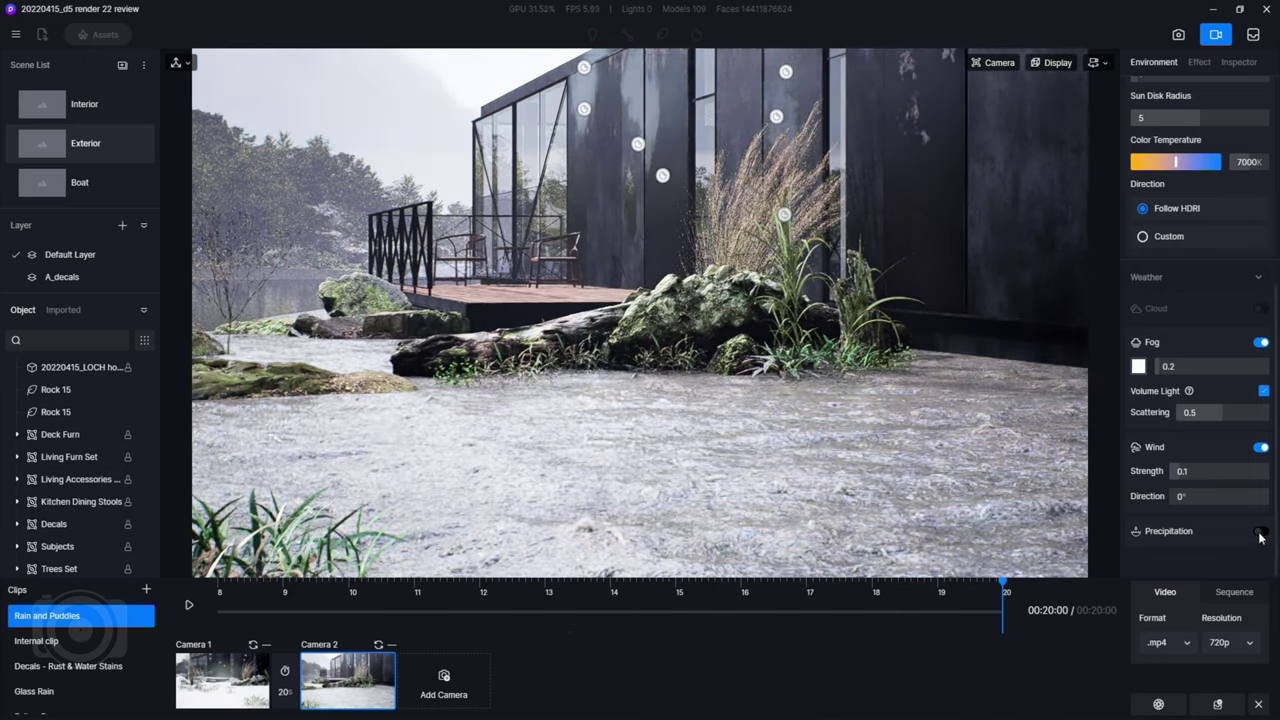
scroll(1208, 515, "down", 2)
left_click_drag(1247, 514, 1272, 515)
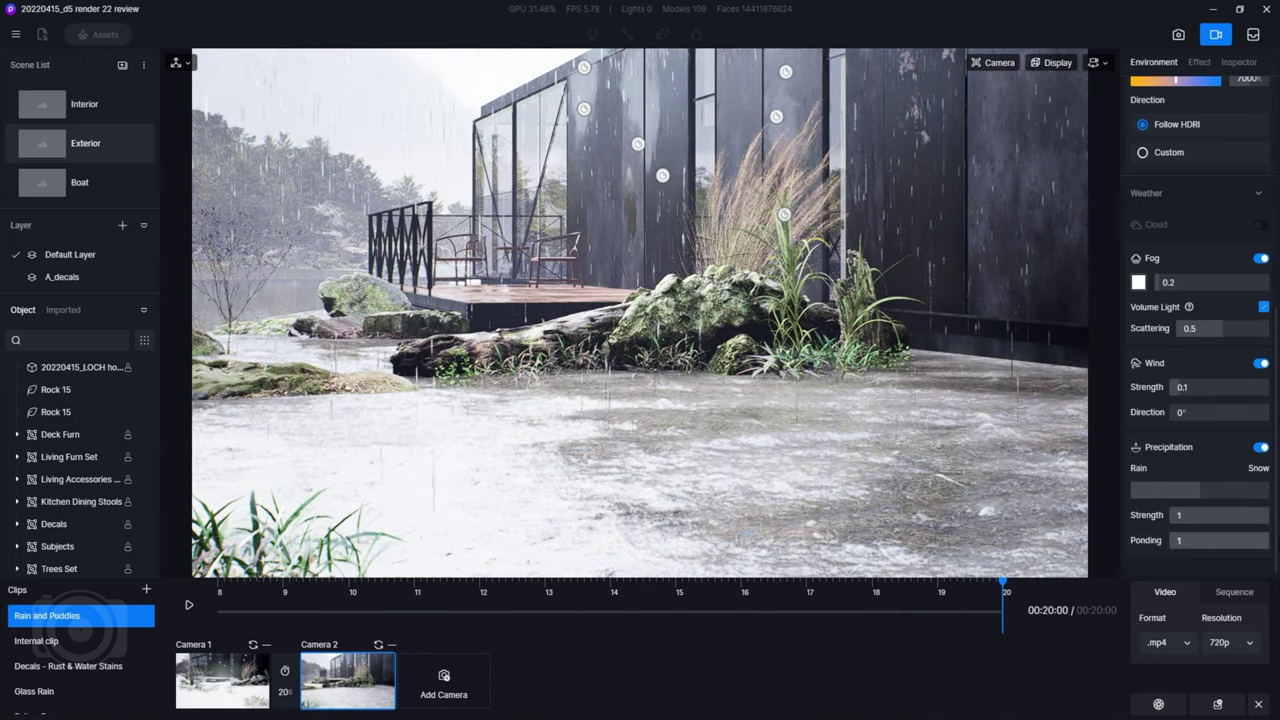
left_click(1245, 491)
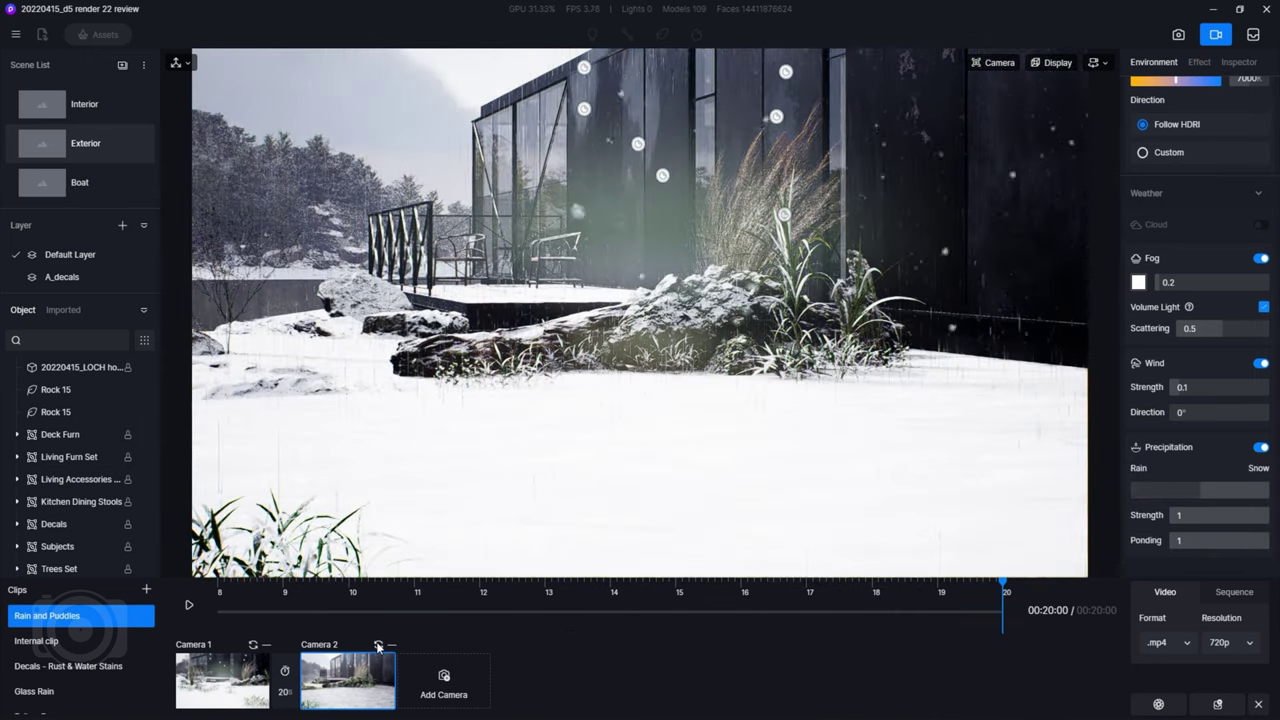
left_click(188, 607)
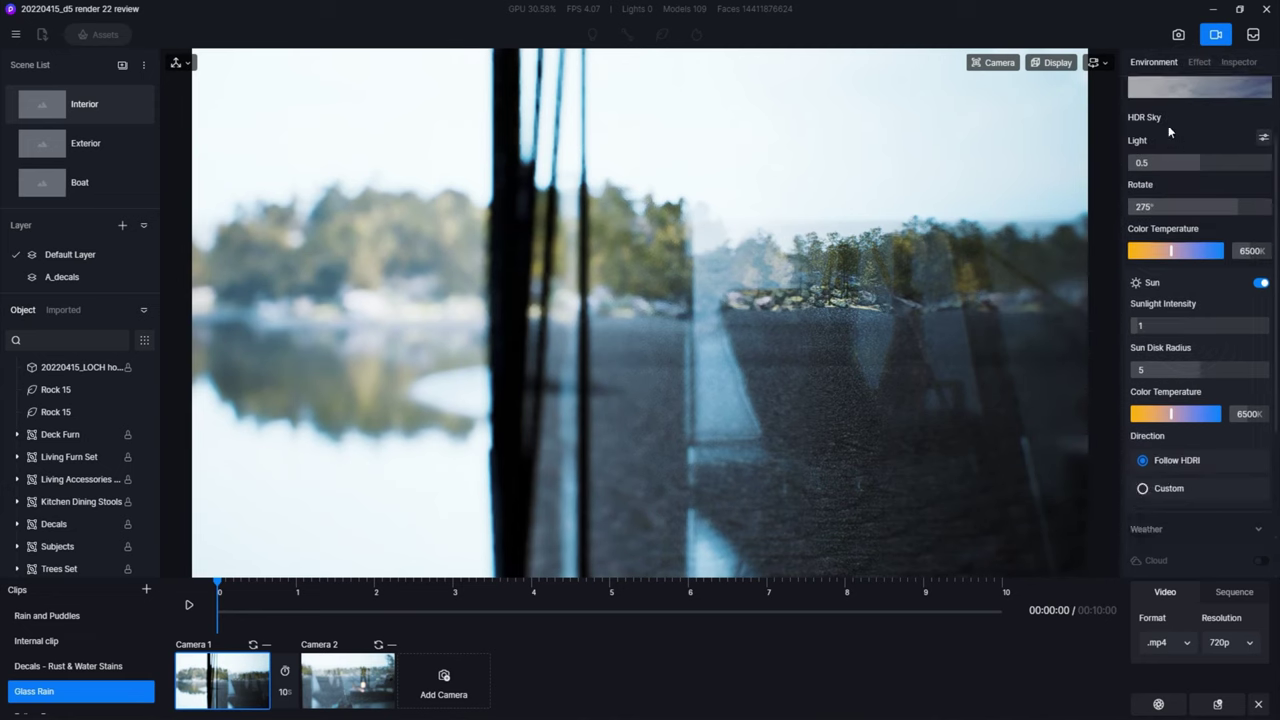
Drag the Glass Rain clip's Precipitation Strength slider down to 0.
scroll(1169, 131, "up", 2)
scroll(1195, 280, "down", 6)
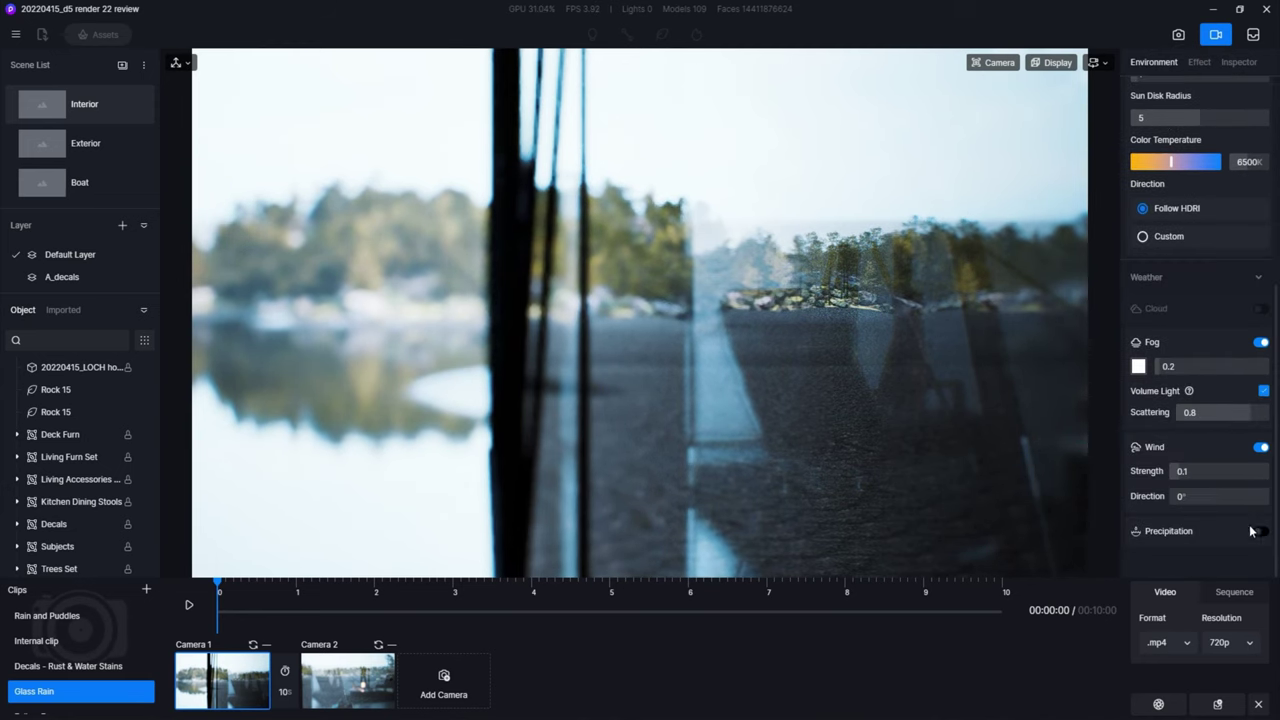
scroll(1230, 515, "down", 2)
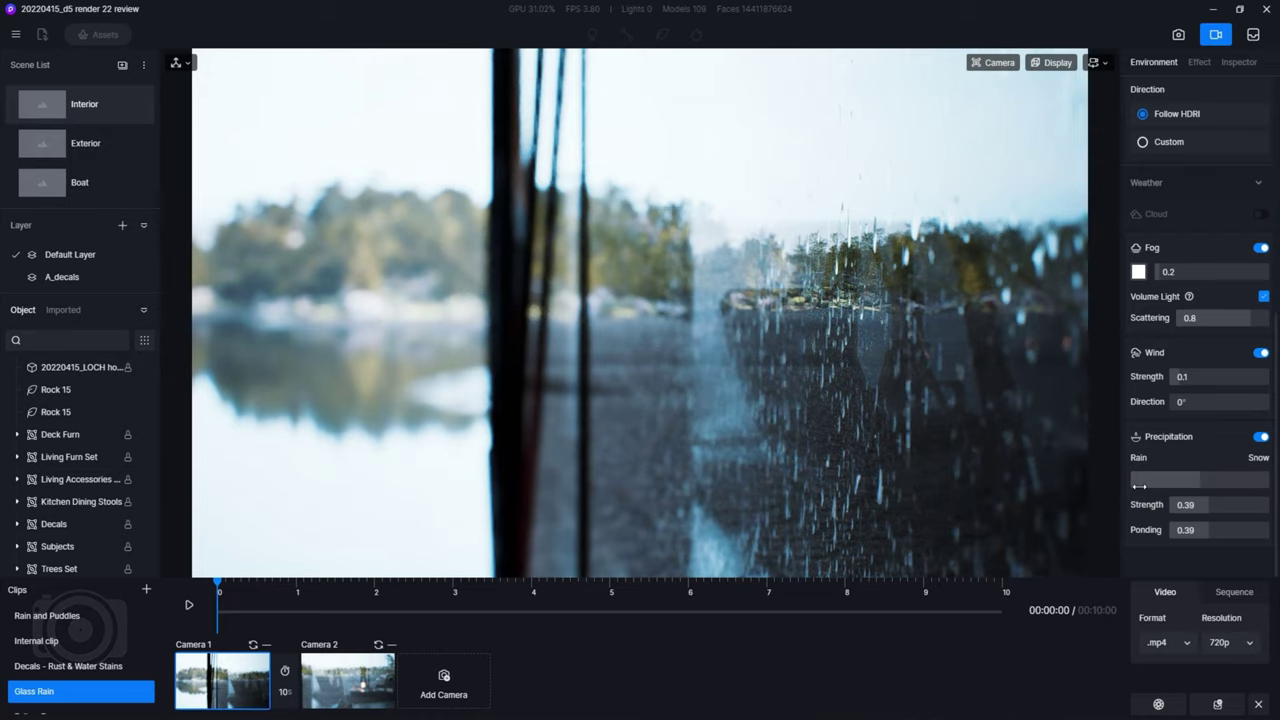
left_click_drag(1200, 505, 1165, 511)
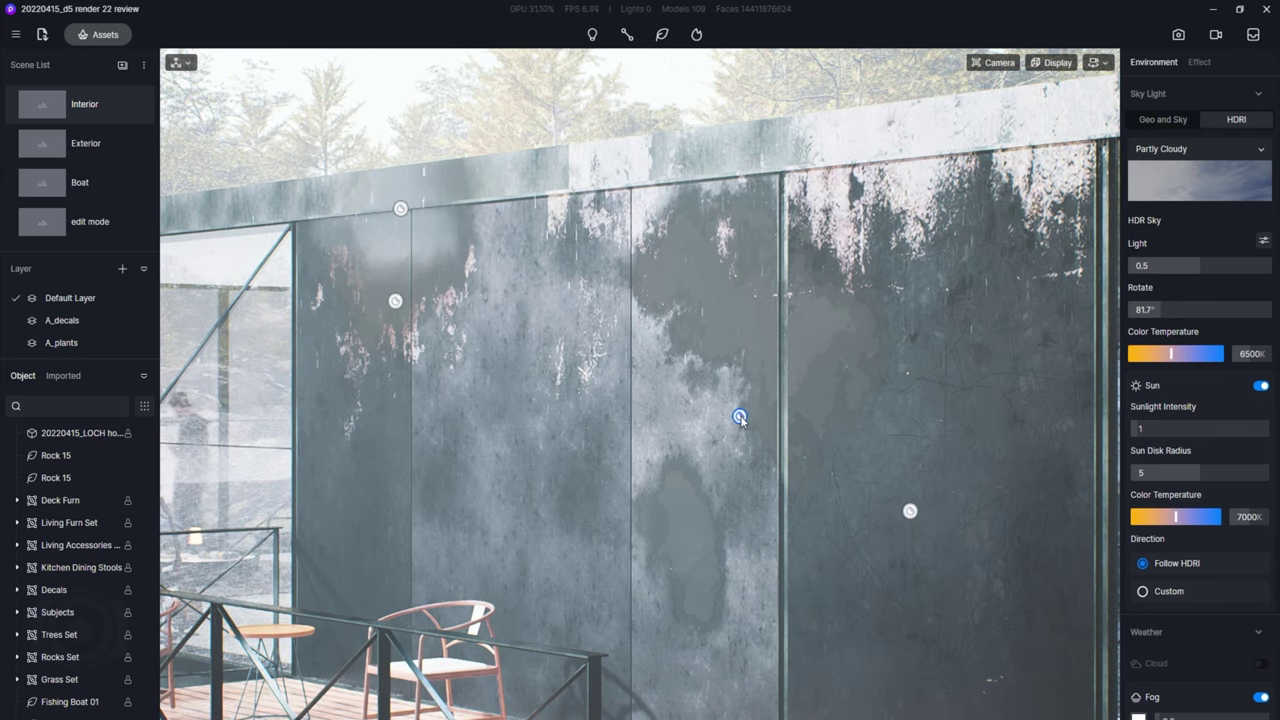
Expand the Decals group and move the Water Stains 03 decal lower across the wall.
left_click(82, 590)
left_click(739, 421)
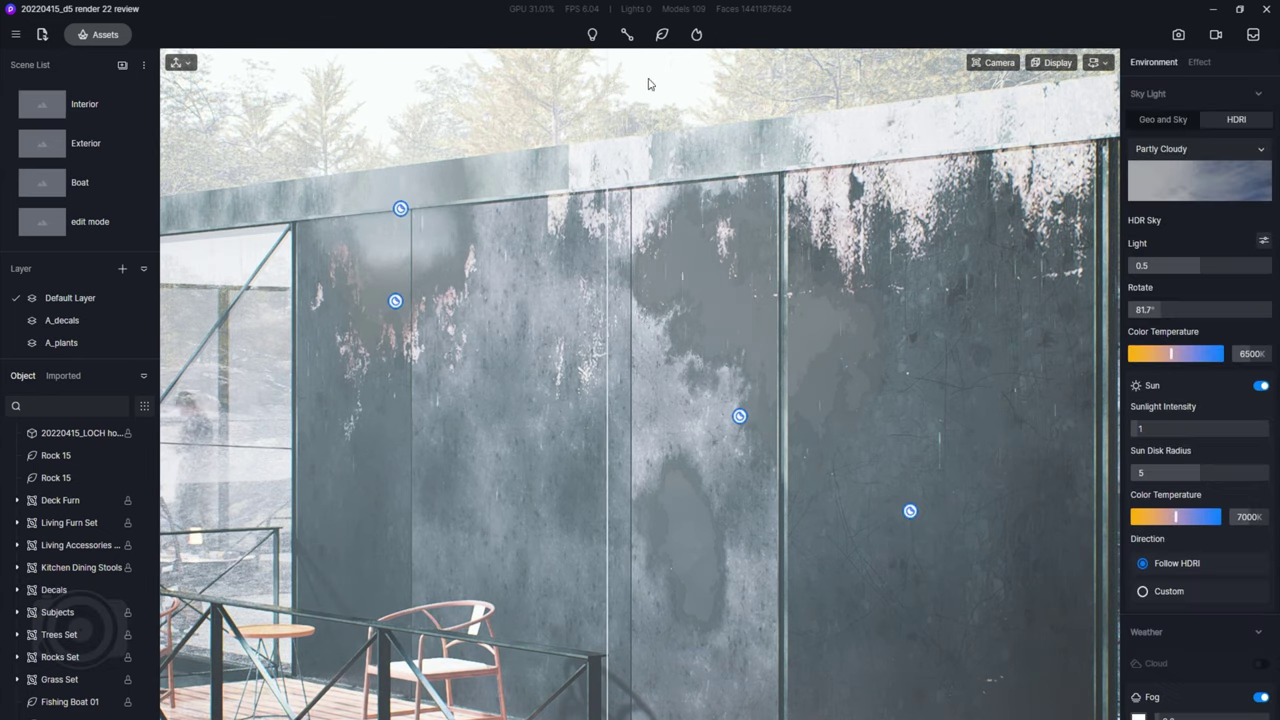
left_click(82, 590)
left_click(16, 590)
left_click(71, 612)
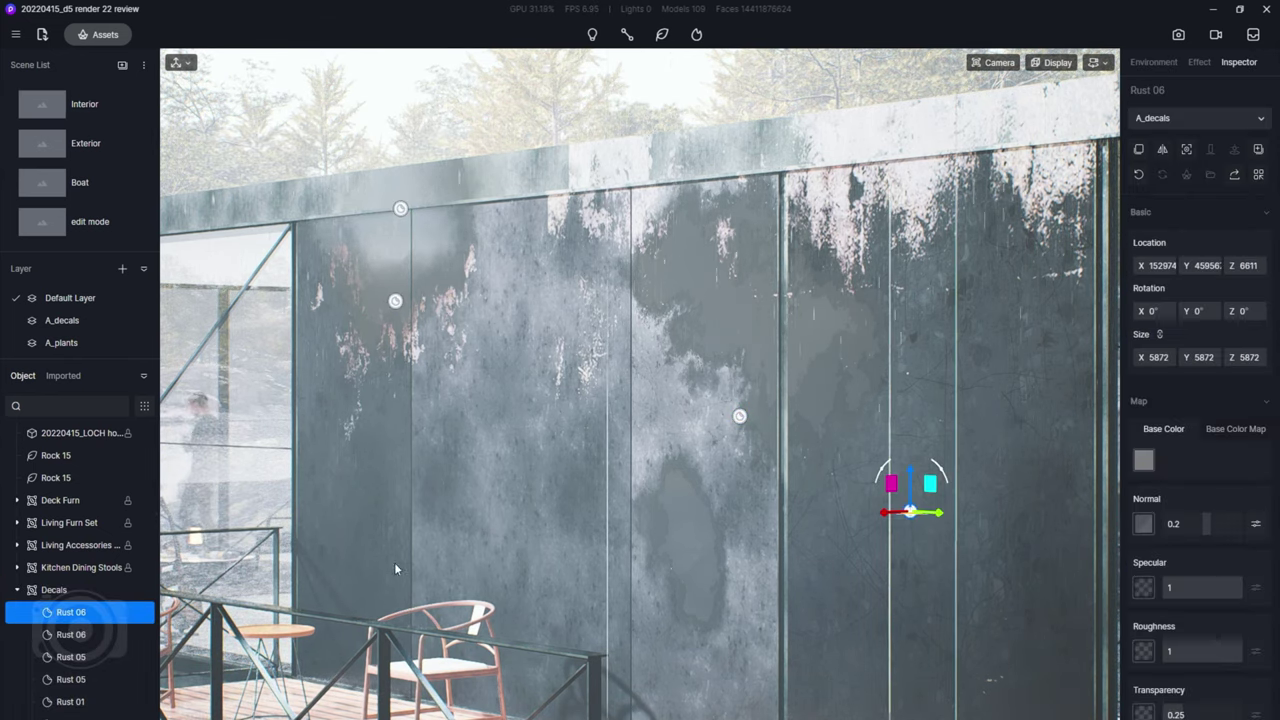
left_click(71, 634)
scroll(75, 640, "down", 3)
left_click(86, 601)
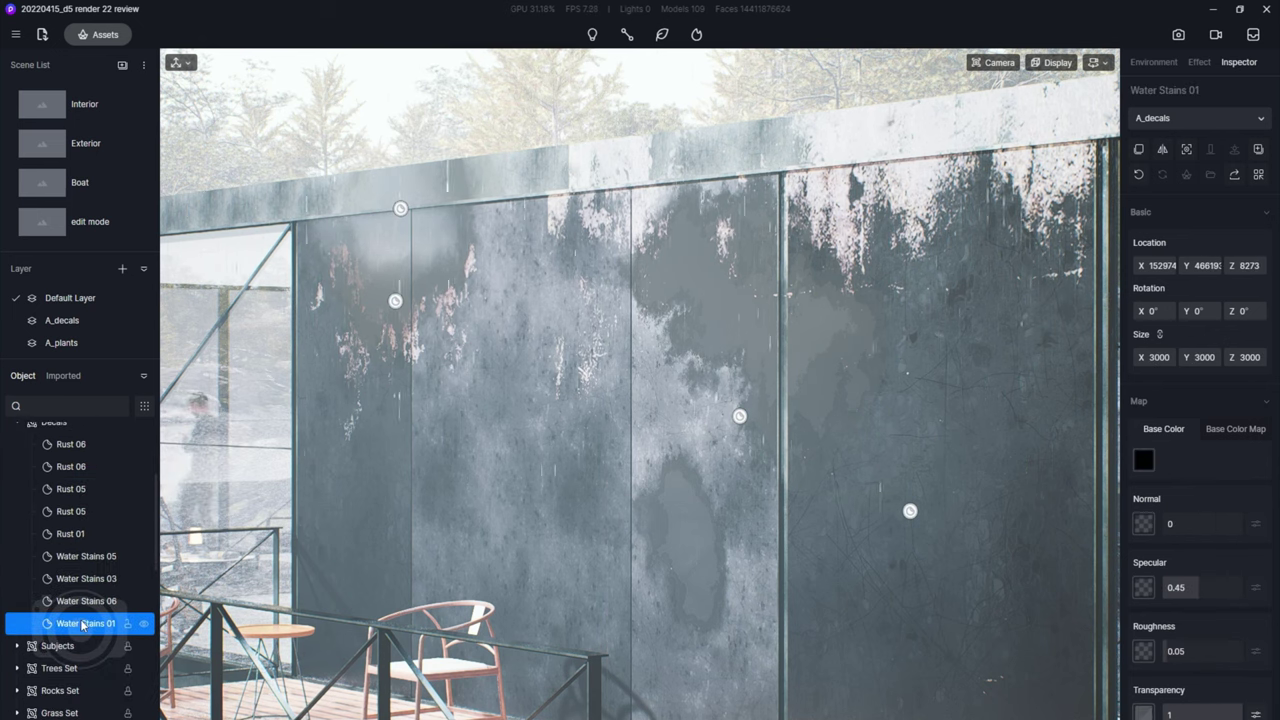
left_click_drag(400, 210, 467, 417)
Move the Rust 05 decal further down the cabin wall.
left_click(396, 302)
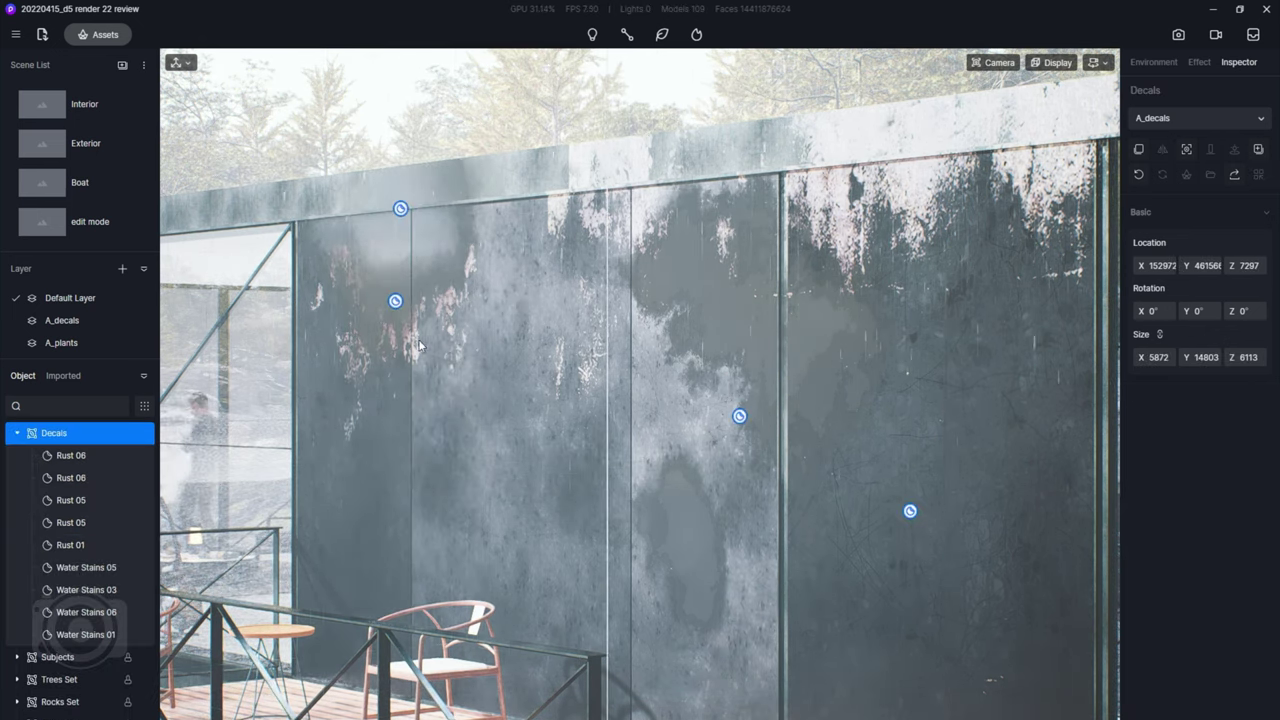
left_click(70, 522)
left_click_drag(400, 309, 492, 324)
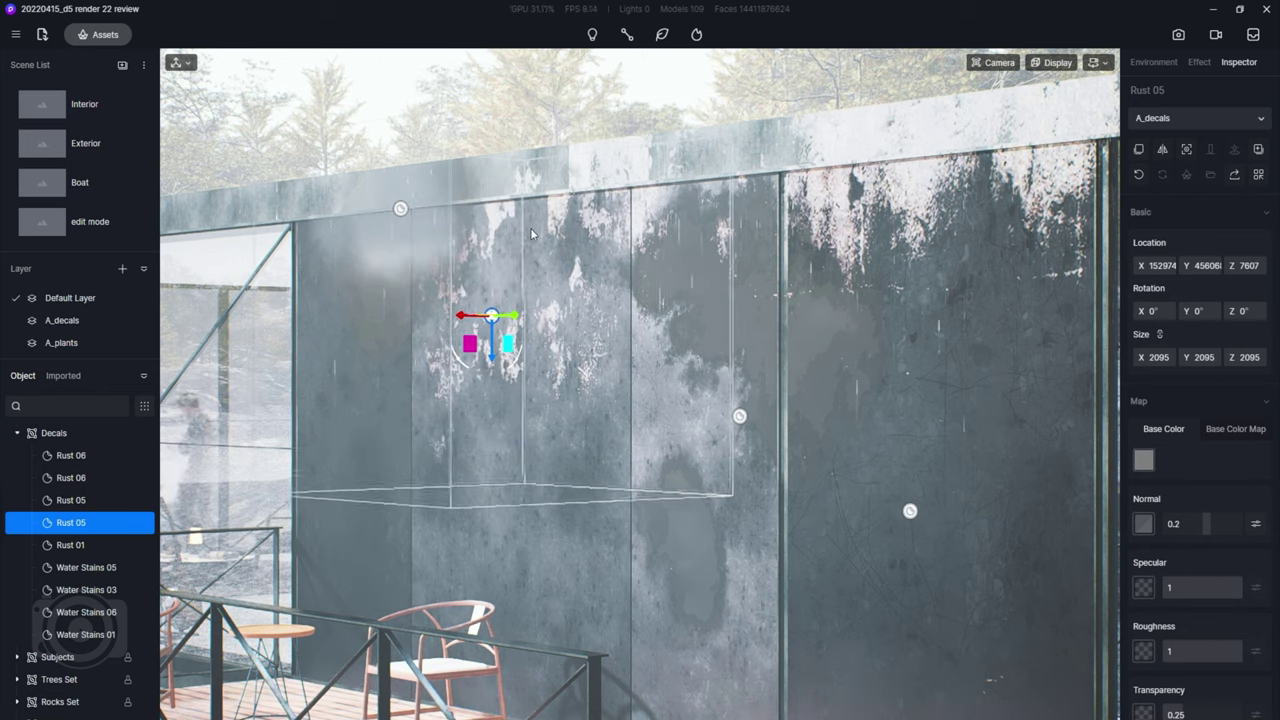
Place the Bus lane sign 01 decal from Model > Decals > Road Signs onto the cabin wall.
left_click(105, 34)
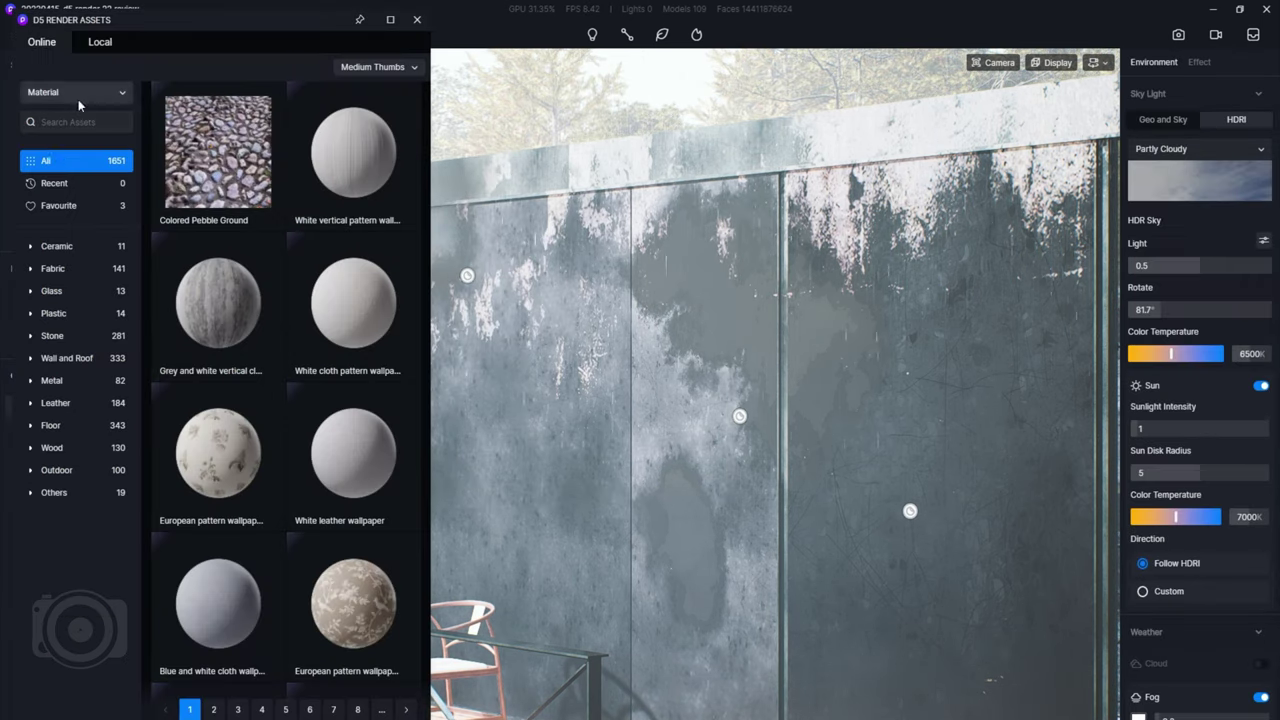
left_click(70, 93)
left_click(65, 116)
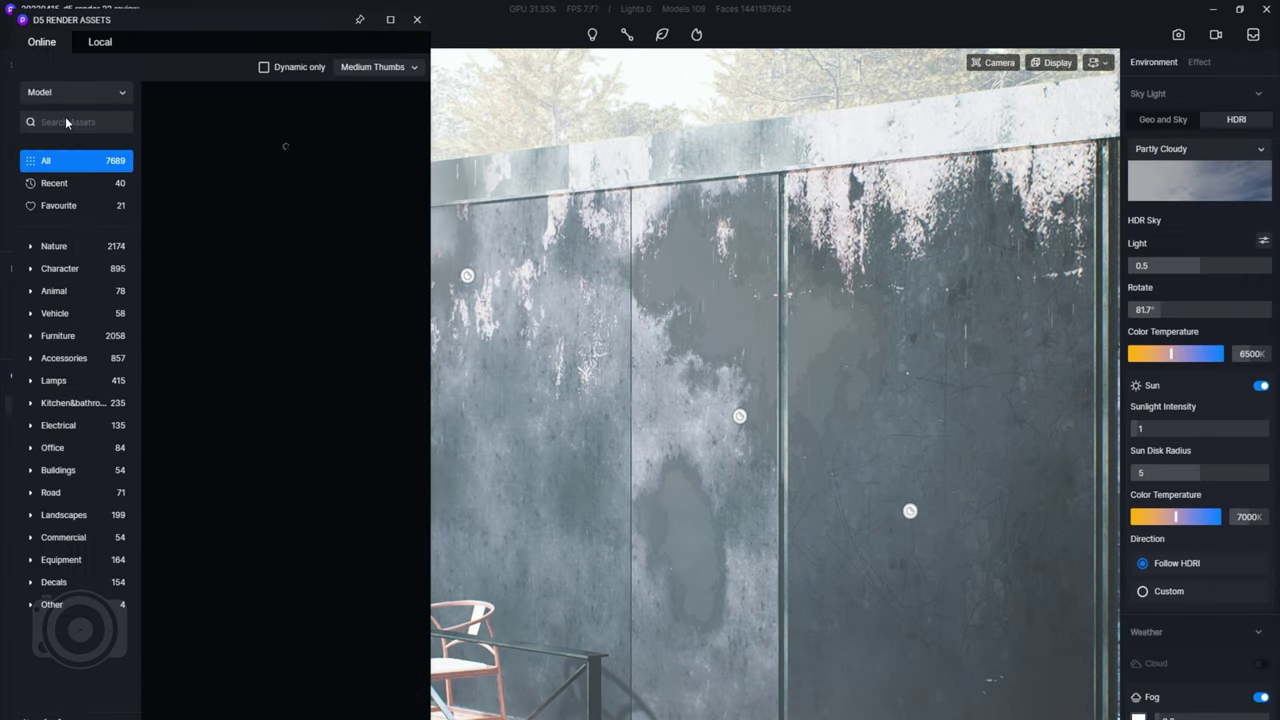
left_click(29, 582)
scroll(70, 520, "down", 2)
left_click(66, 480)
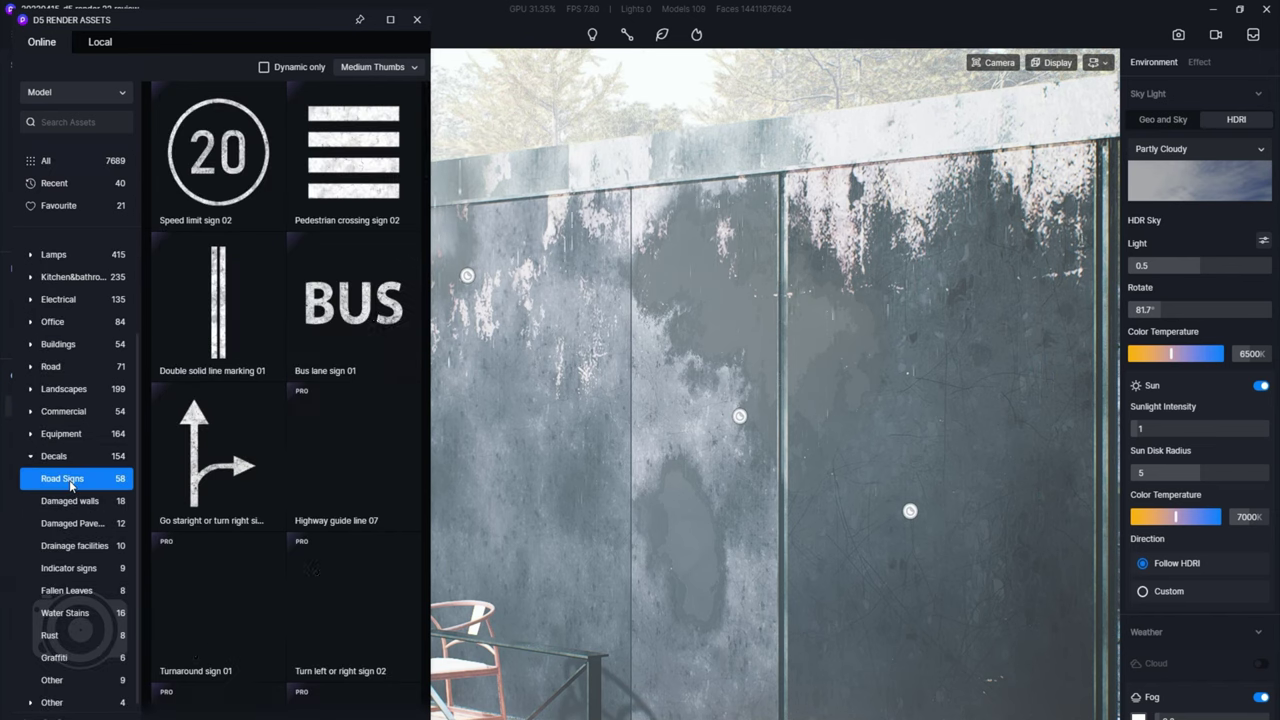
left_click_drag(380, 322, 840, 470)
Give the decal 0.38 metallic, 1.22 UV stretch, 90° rotation and triplanar mapping, then tilt it diagonally.
scroll(1207, 574, "down", 2)
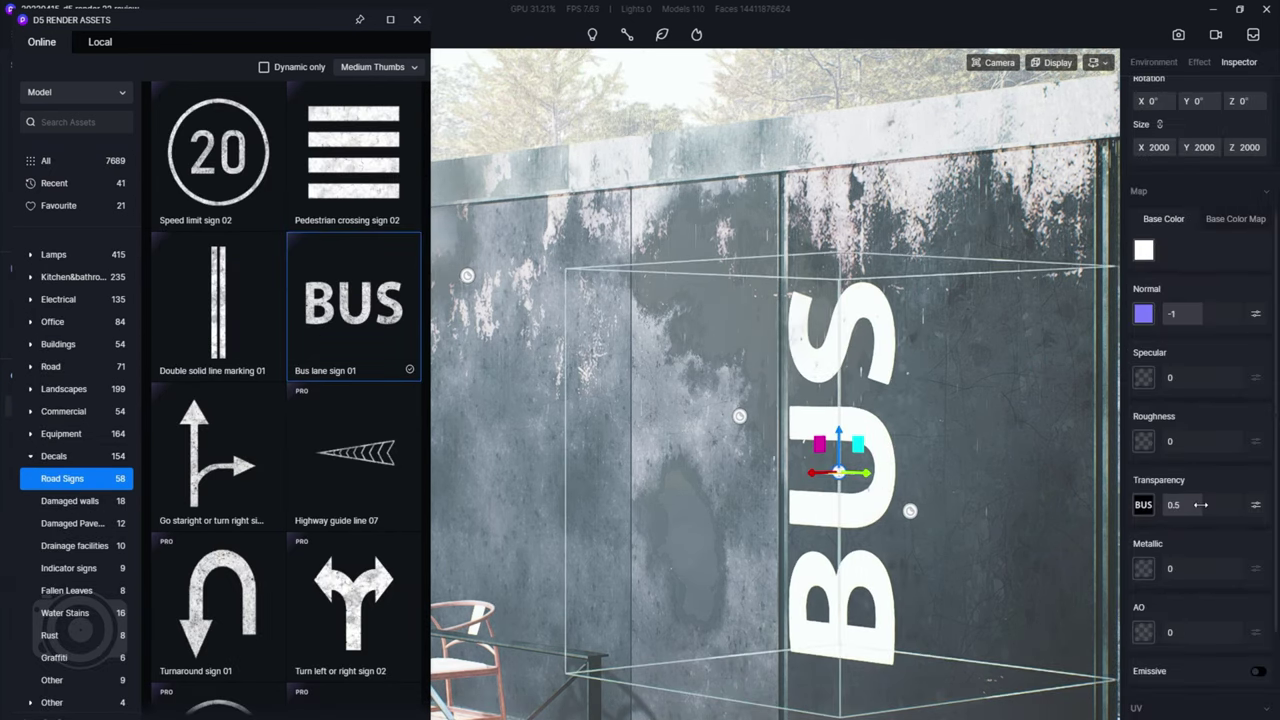
left_click(1195, 568)
scroll(1200, 545, "down", 3)
mouse_move(1186, 636)
left_mouse_down()
mouse_move(1215, 636)
mouse_move(1184, 636)
left_mouse_up()
left_click(1206, 668)
type("-180")
key("BackSpace")
key("BackSpace")
key("BackSpace")
key("BackSpace")
type("90")
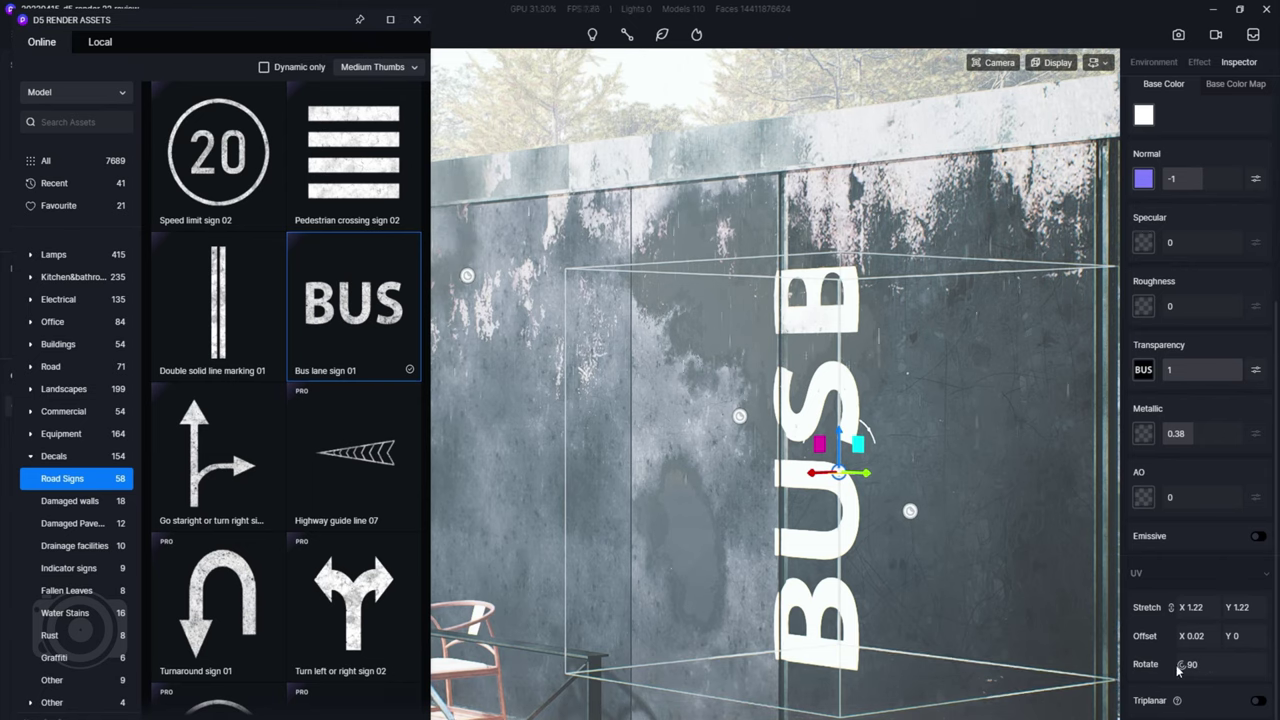
key("Return")
left_click(1258, 700)
left_click_drag(866, 434, 748, 436)
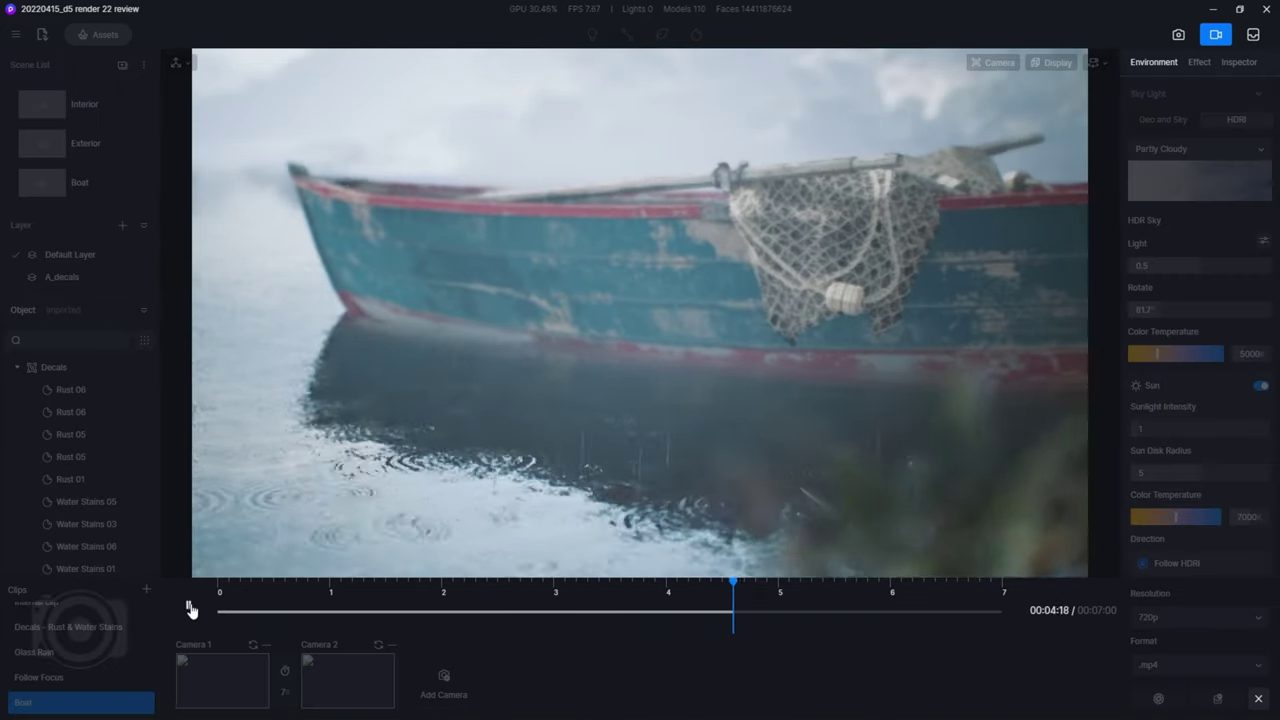
Stop playback and set the Boat clip's Vignette to 0.75, with Chromatic Aberration back near 0.17.
left_click(189, 607)
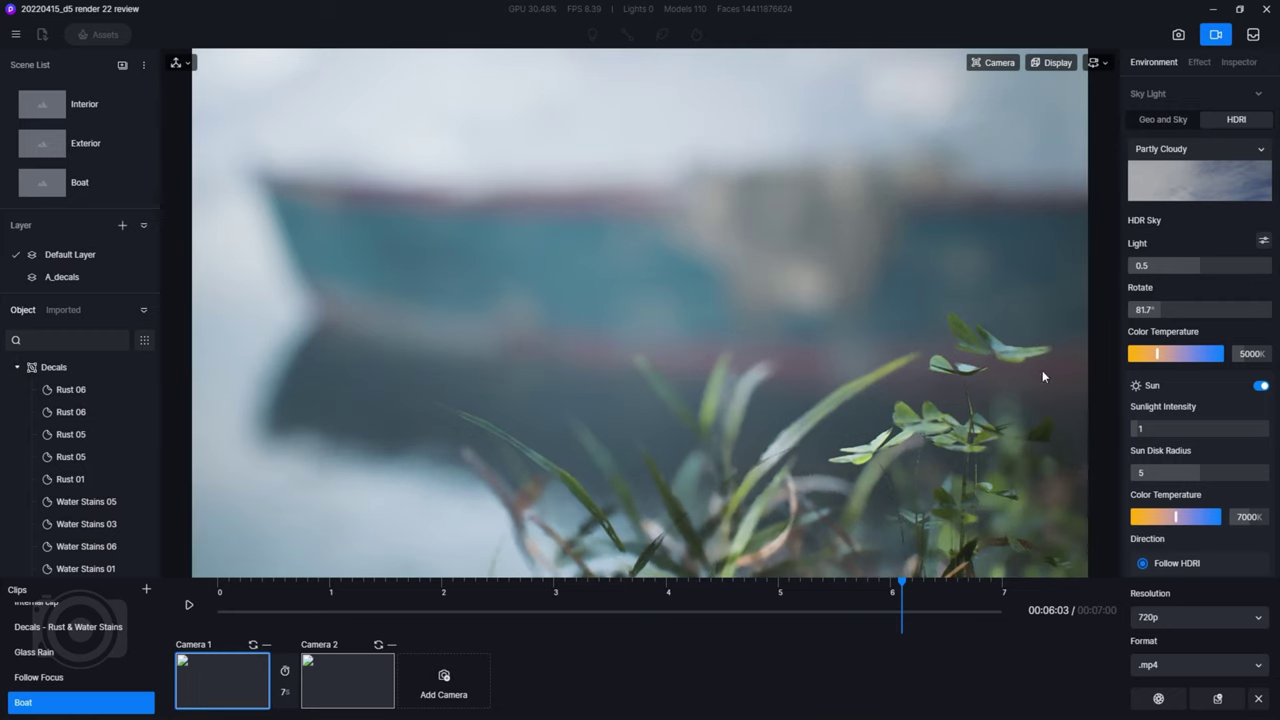
left_click(1198, 63)
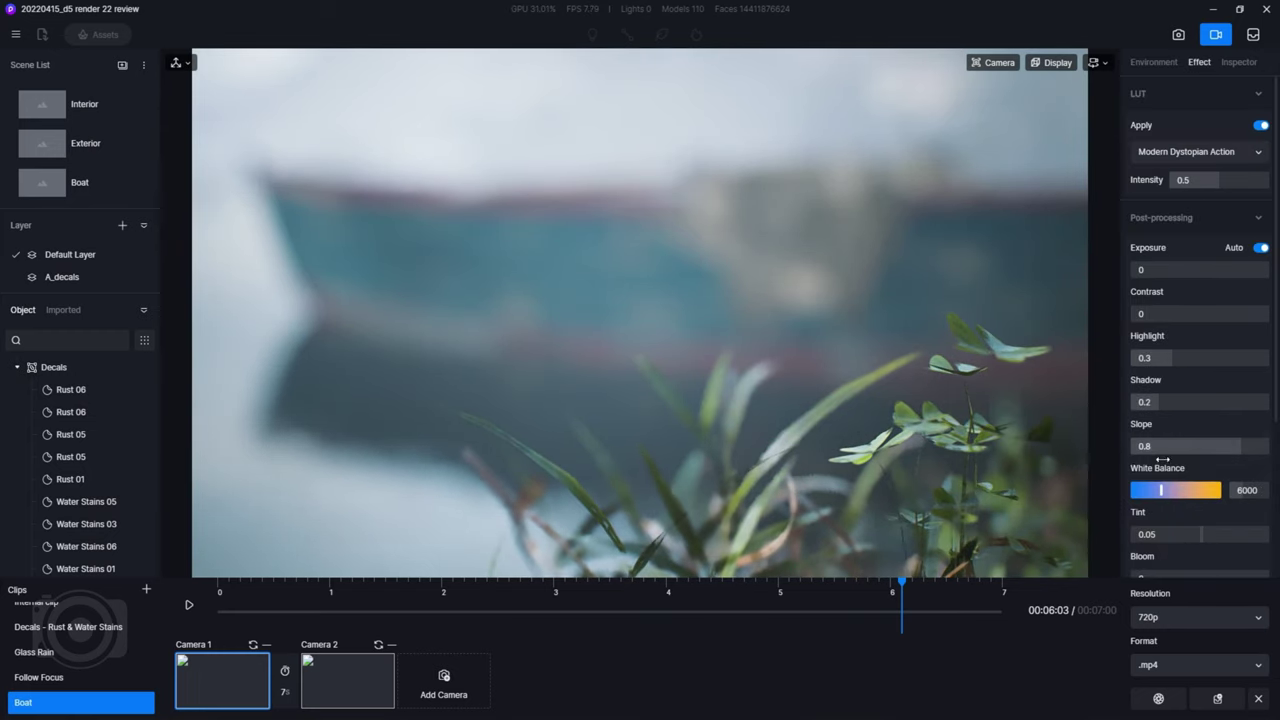
scroll(1162, 527, "down", 3)
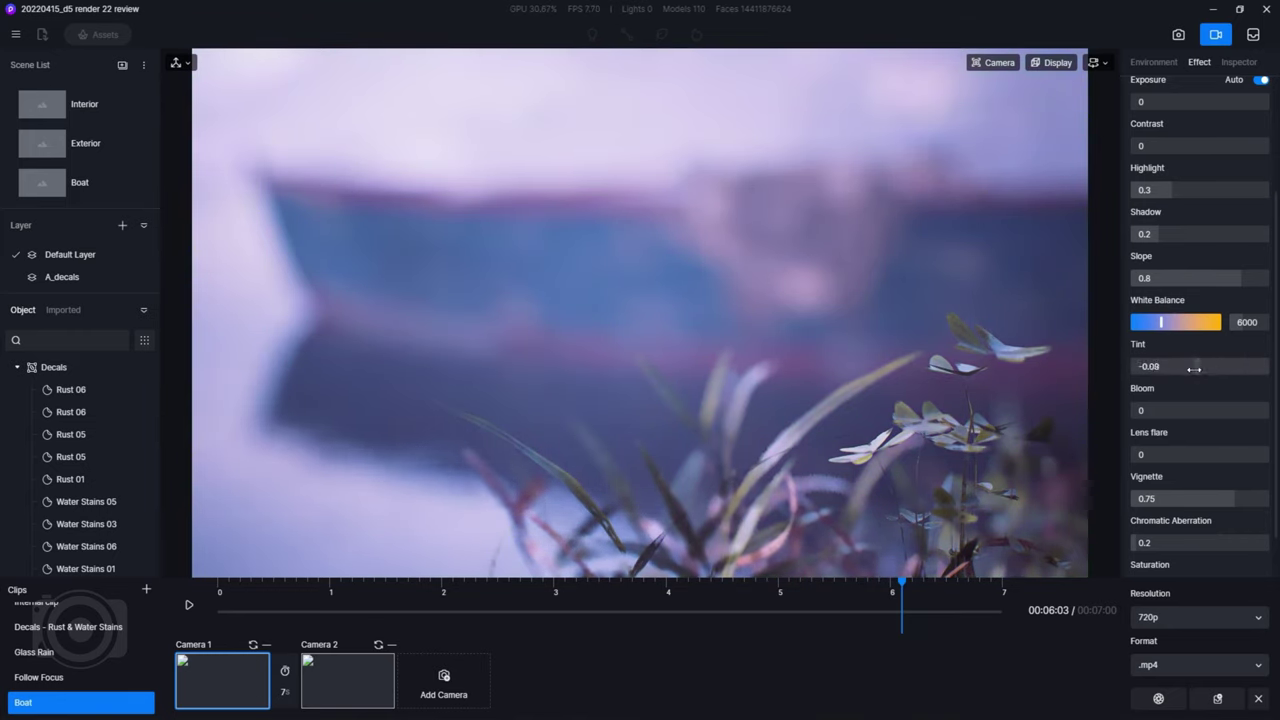
left_click_drag(1216, 498, 1100, 145)
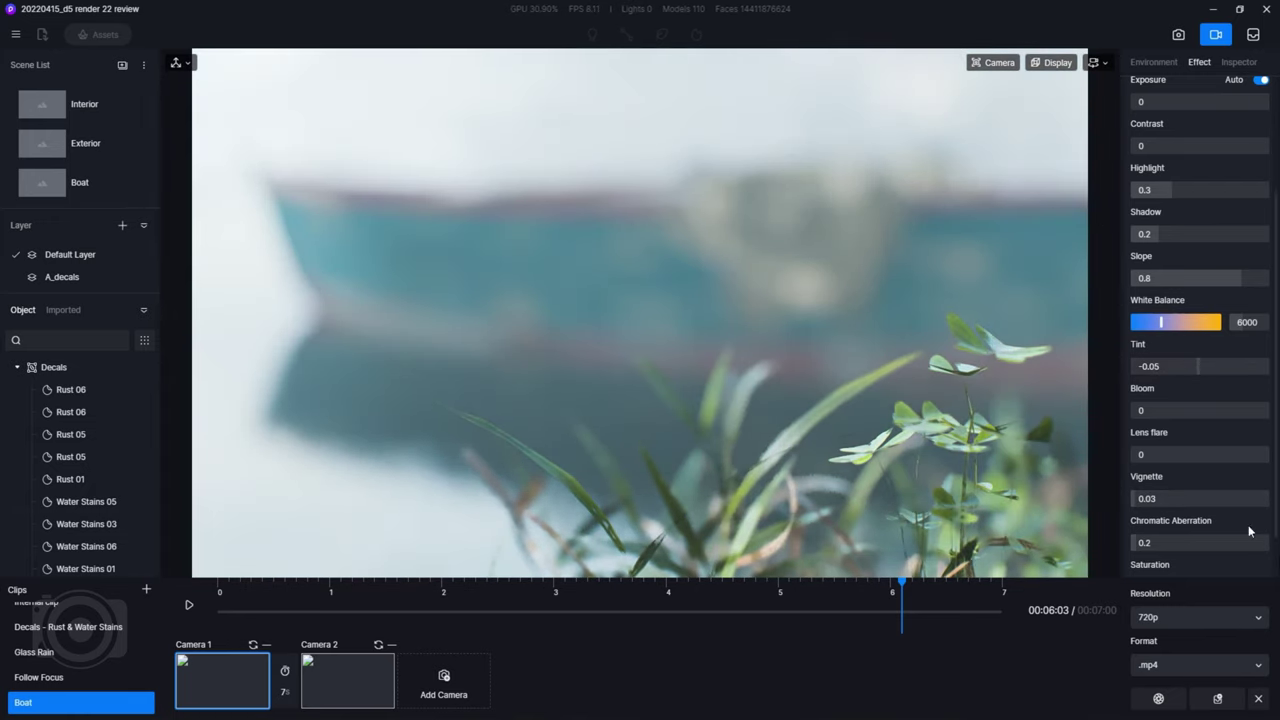
left_click_drag(1181, 498, 1230, 497)
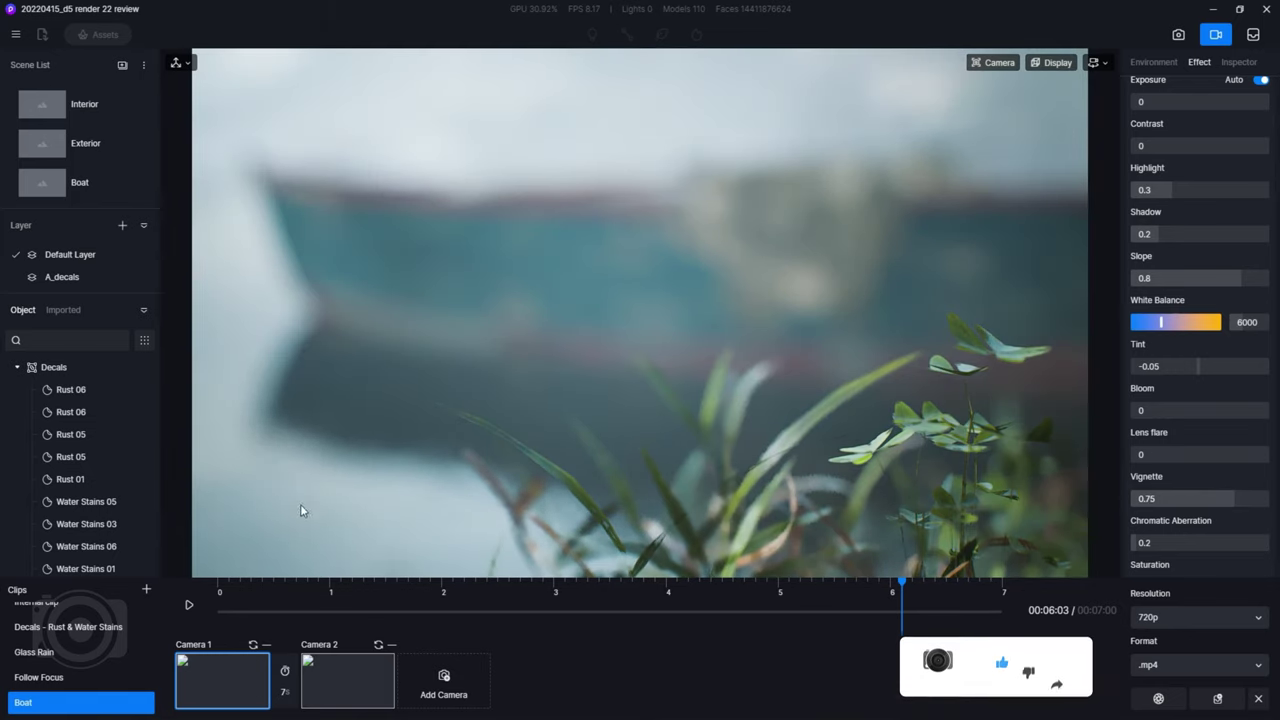
left_click_drag(1153, 543, 1258, 542)
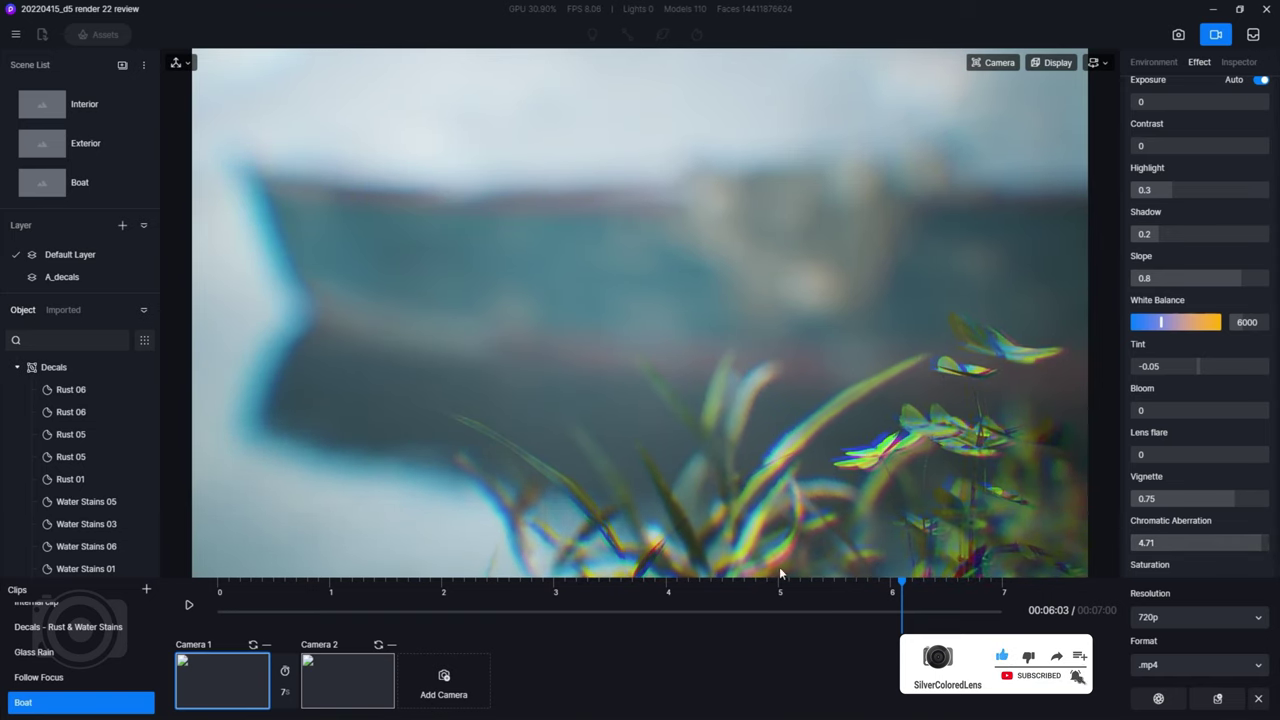
left_click_drag(1157, 543, 1136, 544)
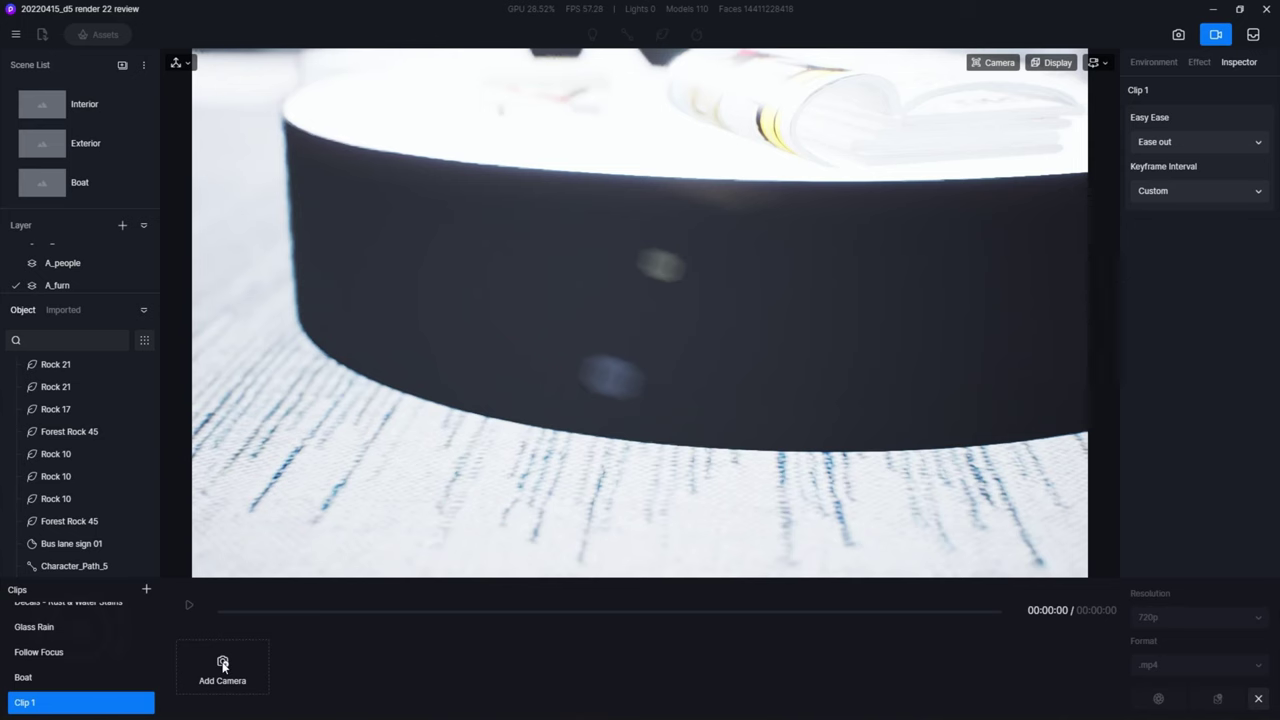
Add the first camera shot to Clip 1 with follow focus set on the girl.
left_click(223, 665)
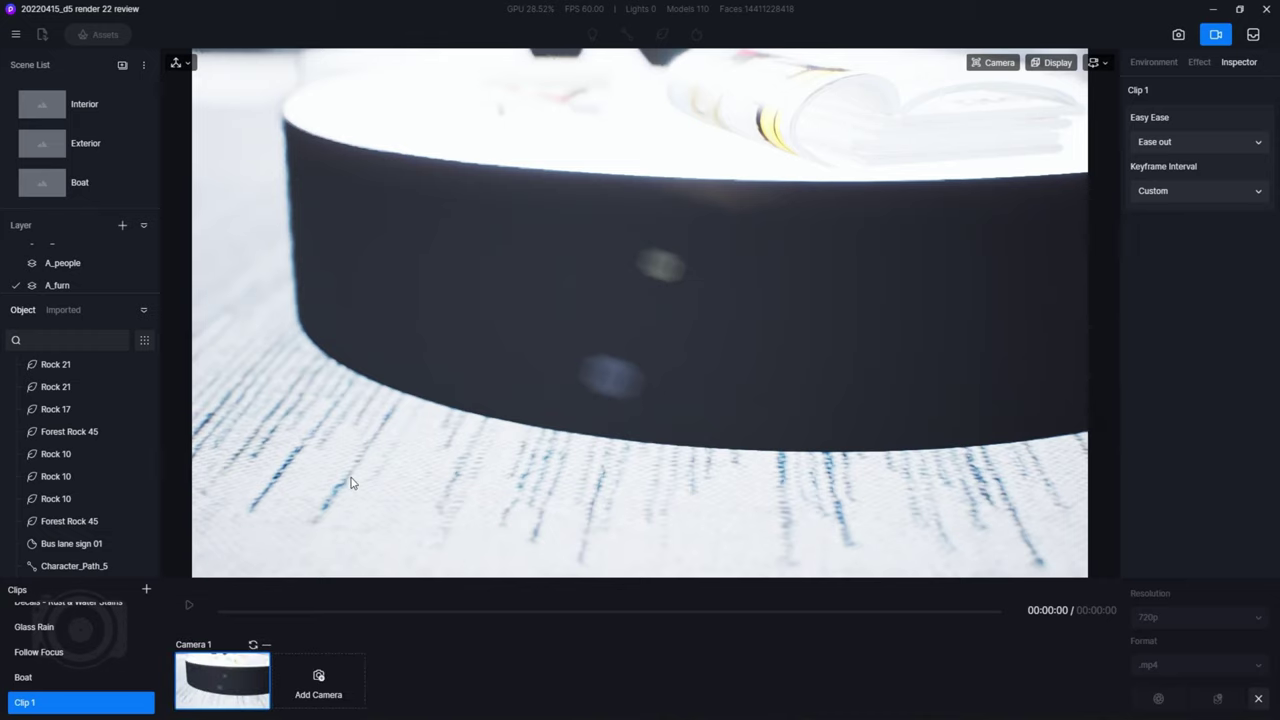
right_click_drag(350, 483, 426, 197)
left_click(984, 68)
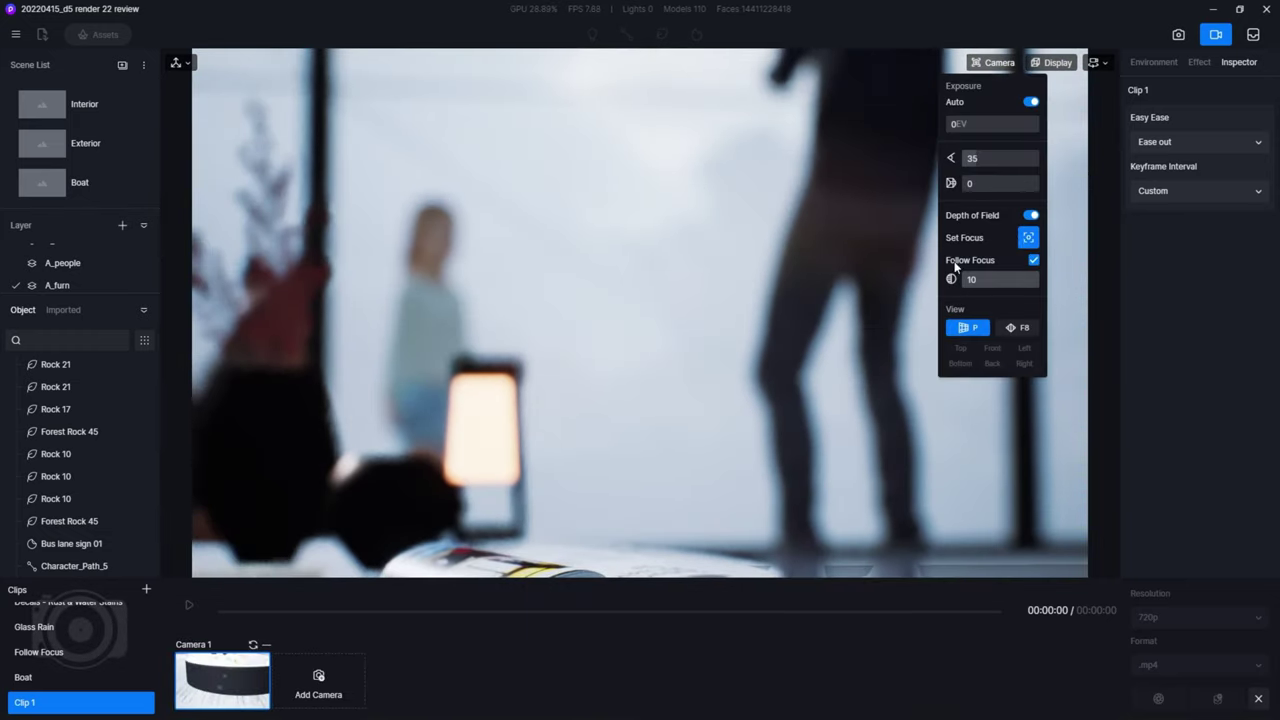
left_click(434, 238)
right_click_drag(320, 500, 360, 571)
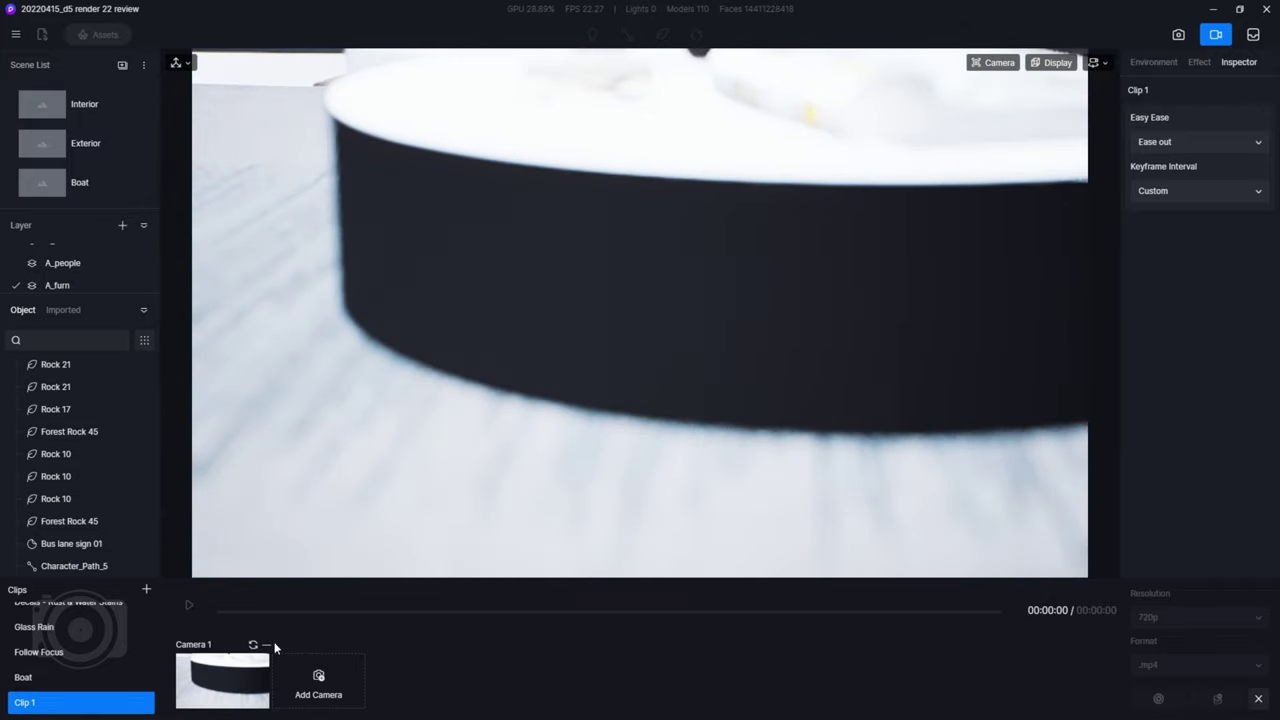
right_click_drag(473, 423, 625, 437)
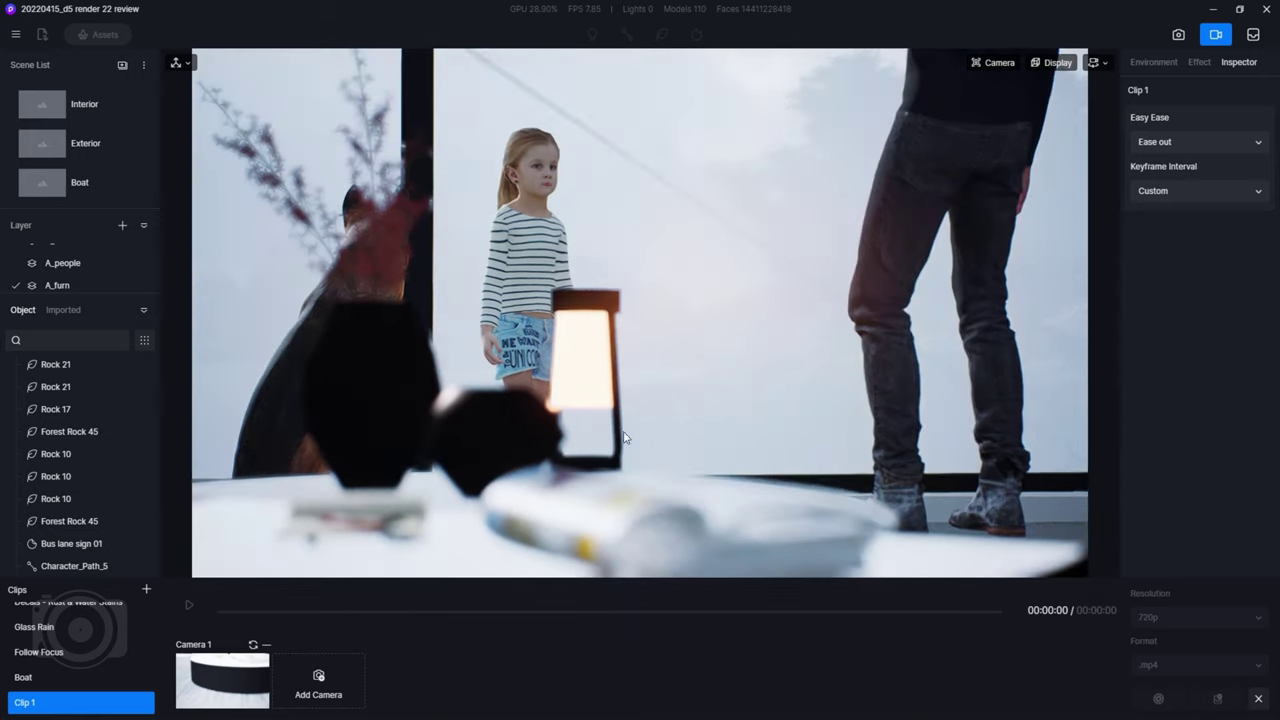
Add Camera 2 and Camera 3 from new views toward the window, then play the three-shot animation.
left_click(1053, 64)
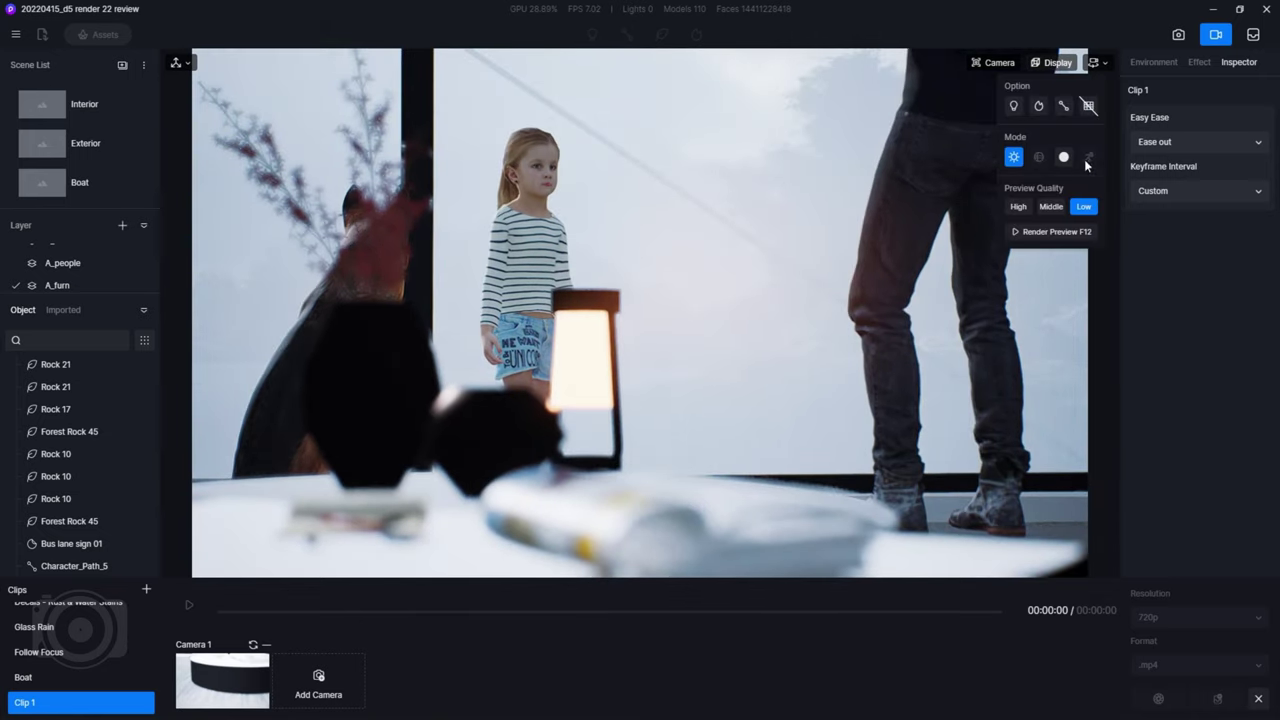
left_click(318, 682)
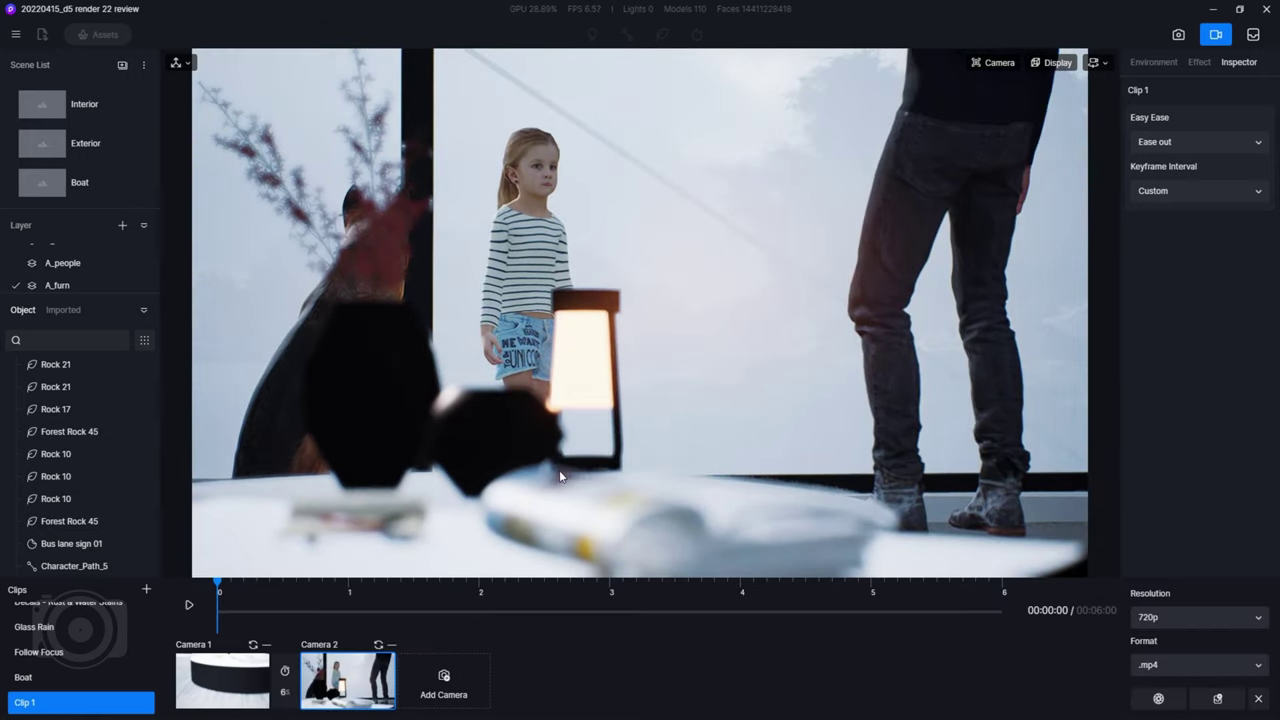
right_click_drag(559, 476, 881, 313)
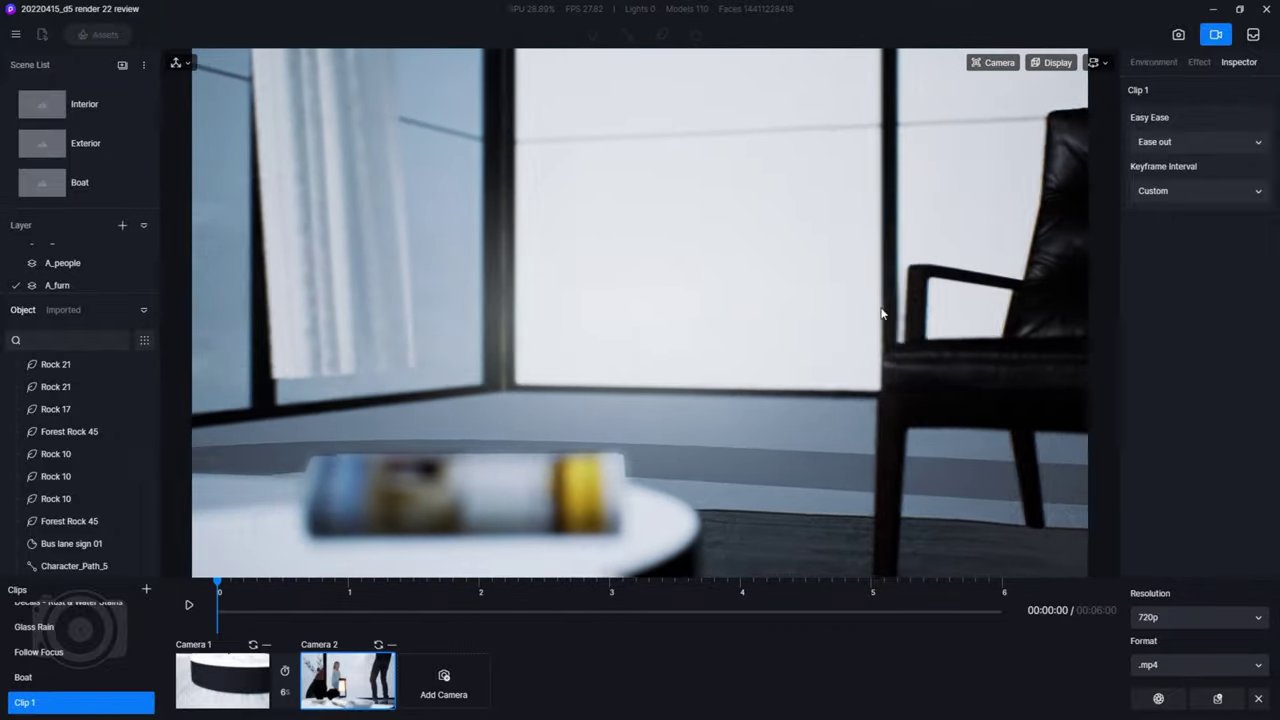
left_click(454, 694)
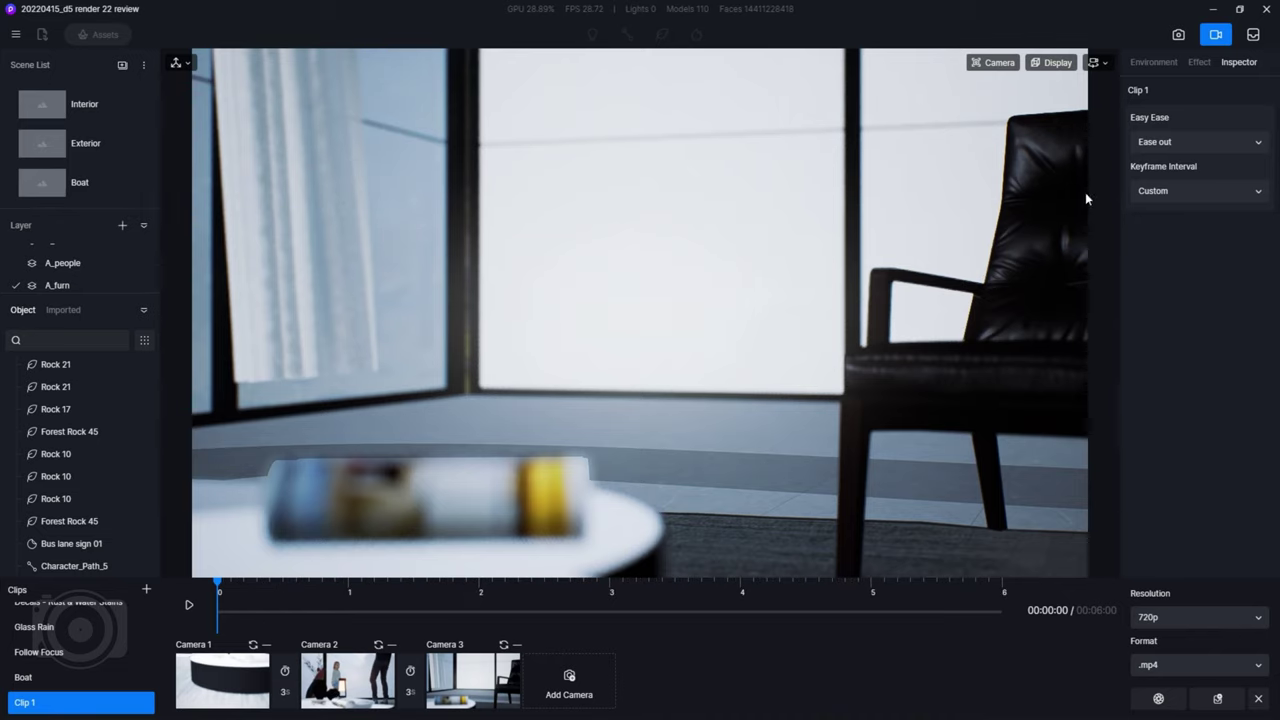
left_click(188, 607)
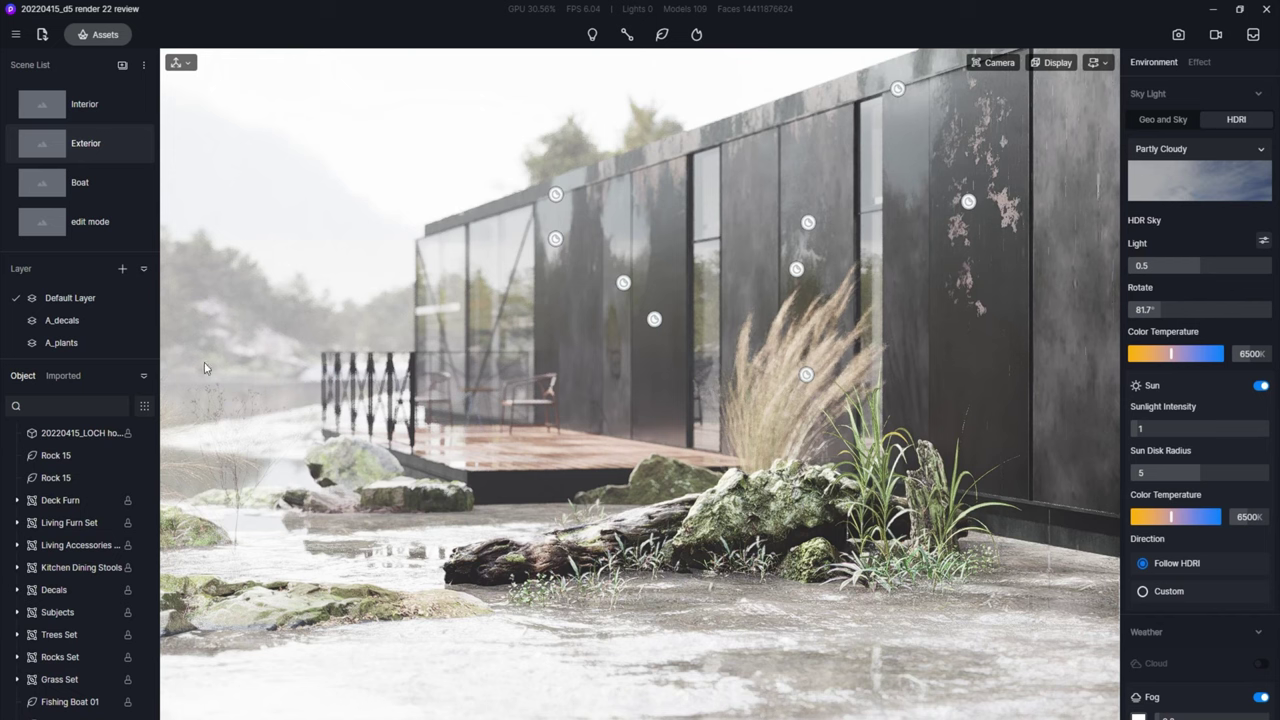
Hide the A_decals, A_plants, A_rocks and A_trees layers, then switch to the Interior scene.
left_click(143, 376)
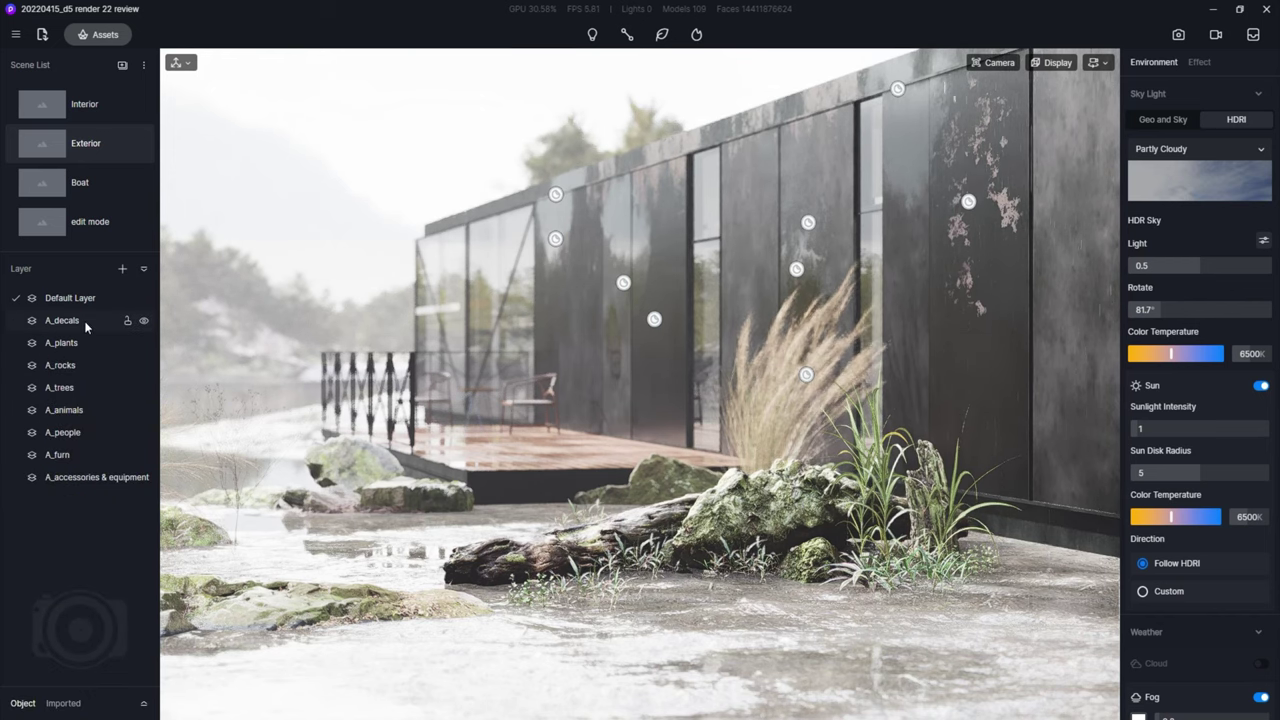
left_click(144, 320)
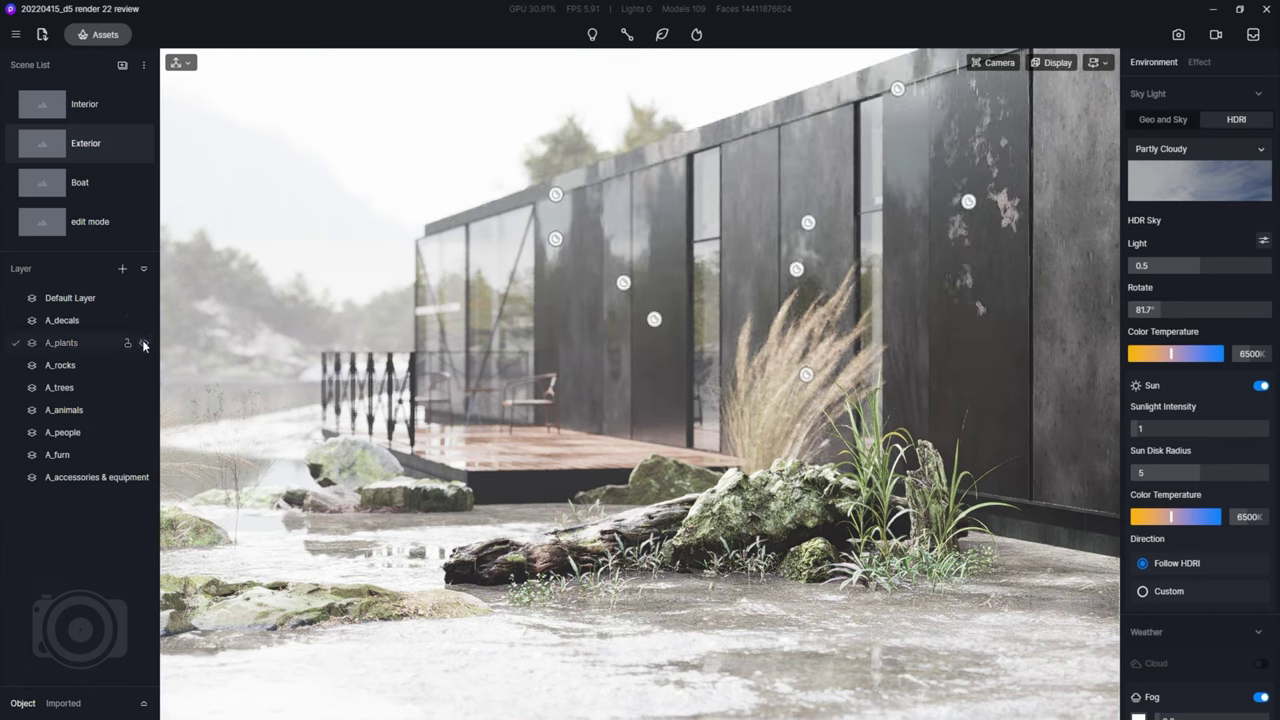
left_click(143, 345)
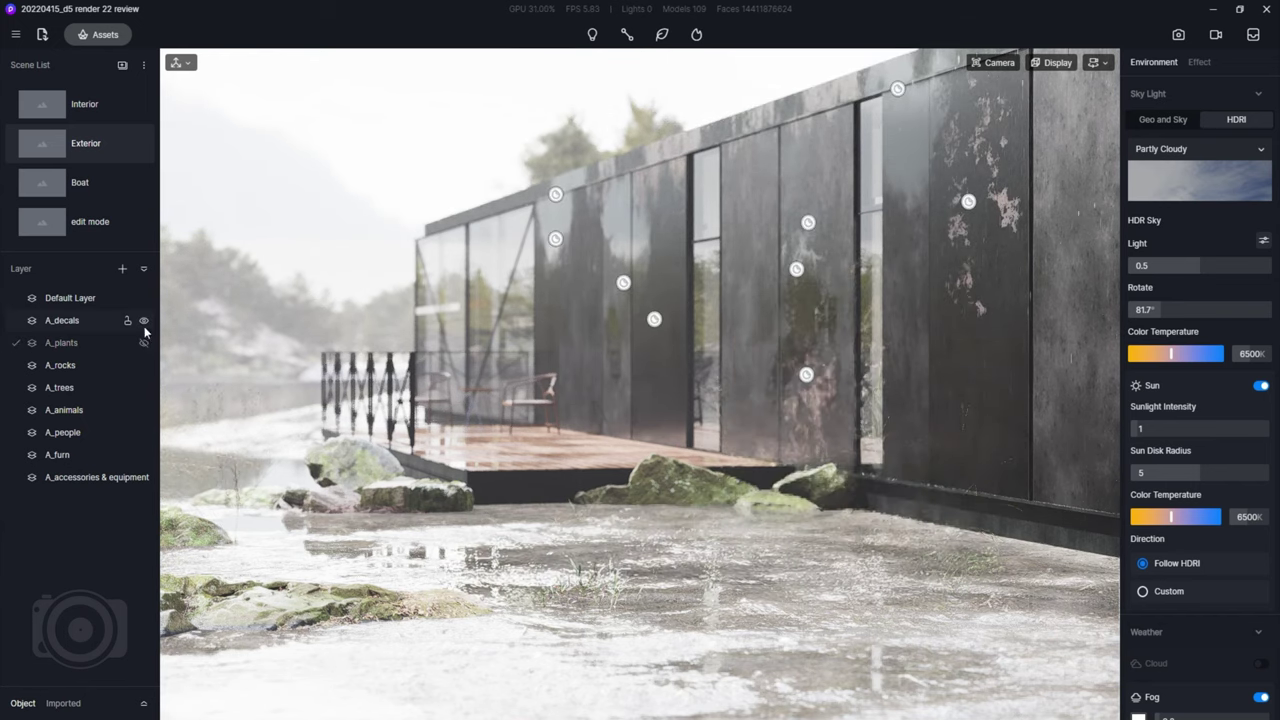
left_click(143, 366)
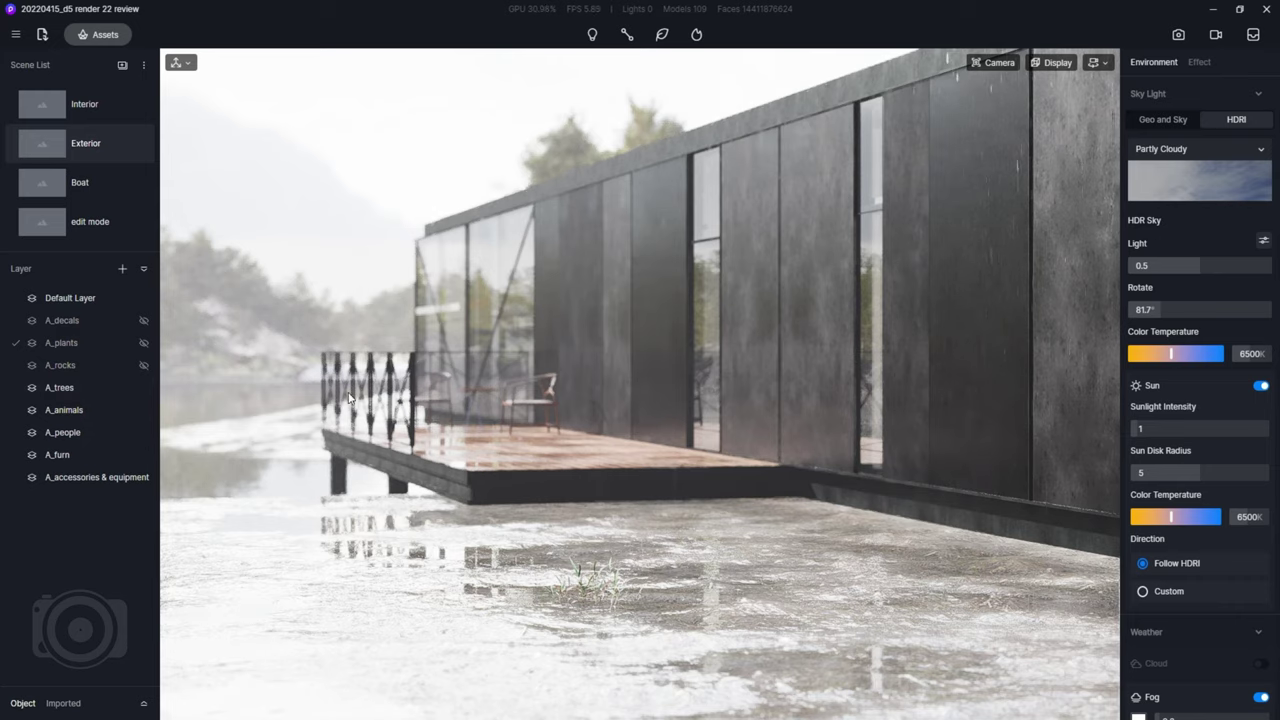
right_click_drag(349, 398, 3, 381)
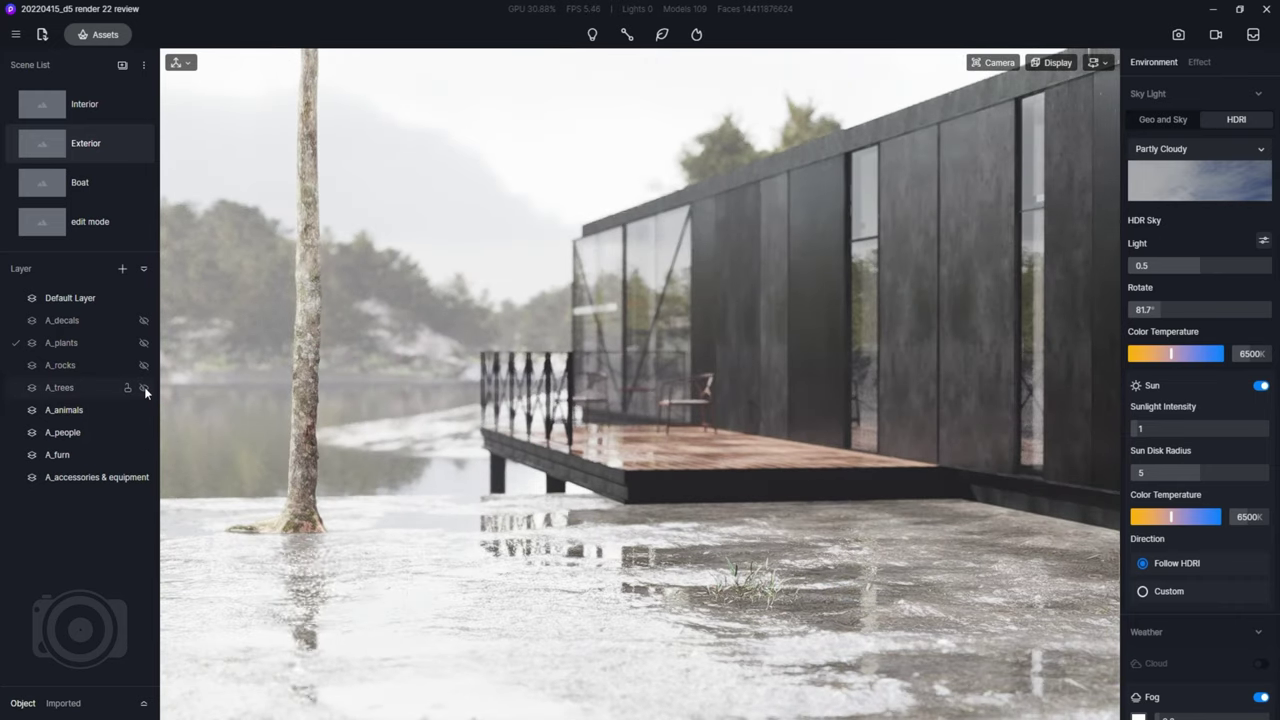
left_click(144, 387)
left_click(82, 107)
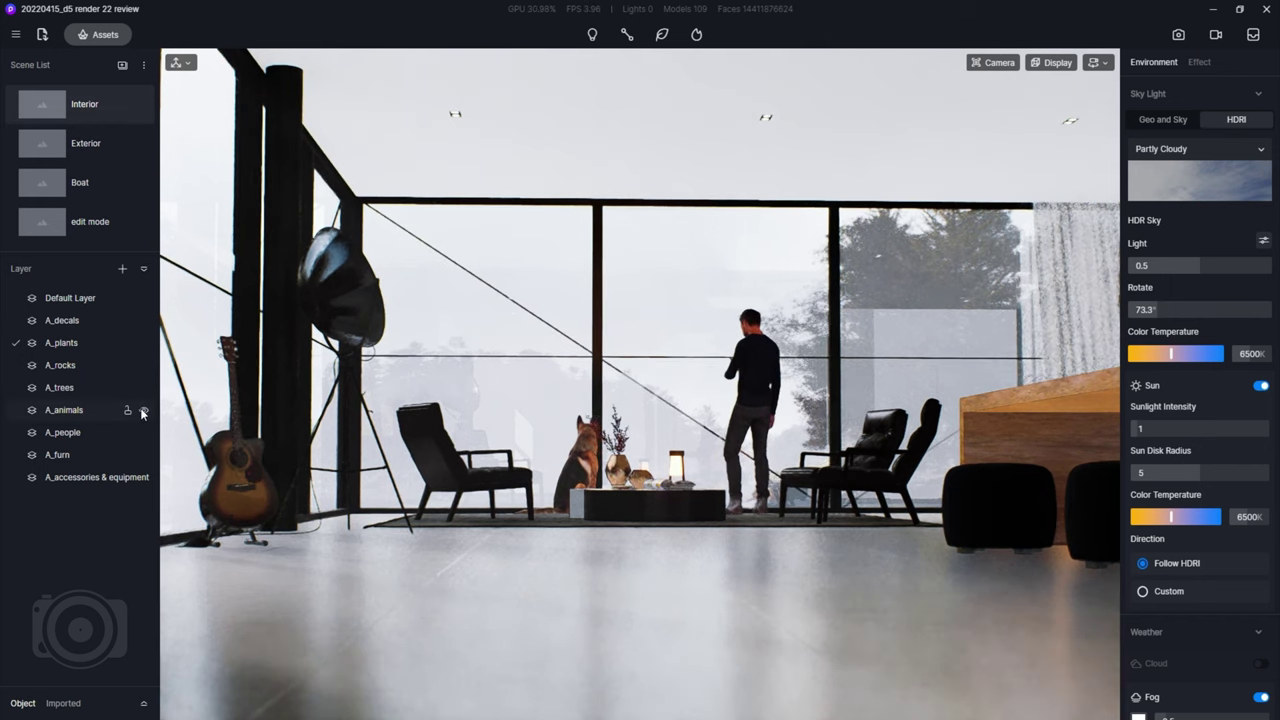
left_click(143, 411)
left_click(143, 433)
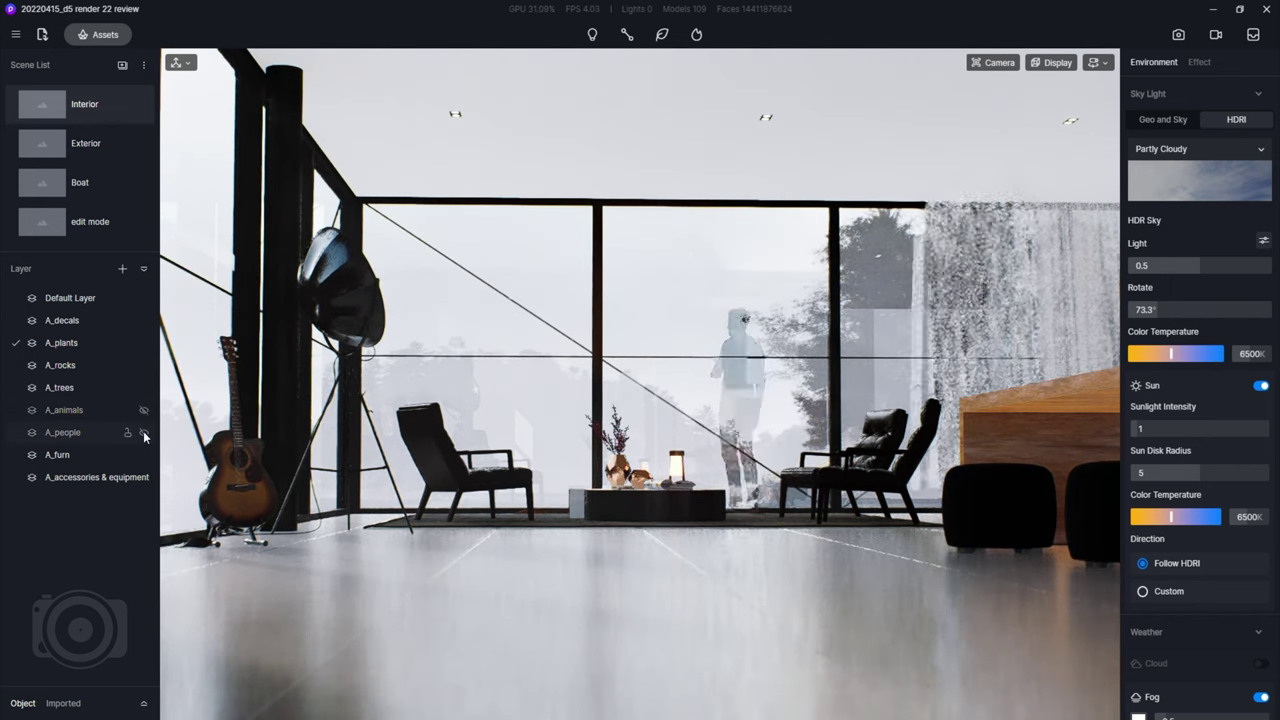
left_click(143, 455)
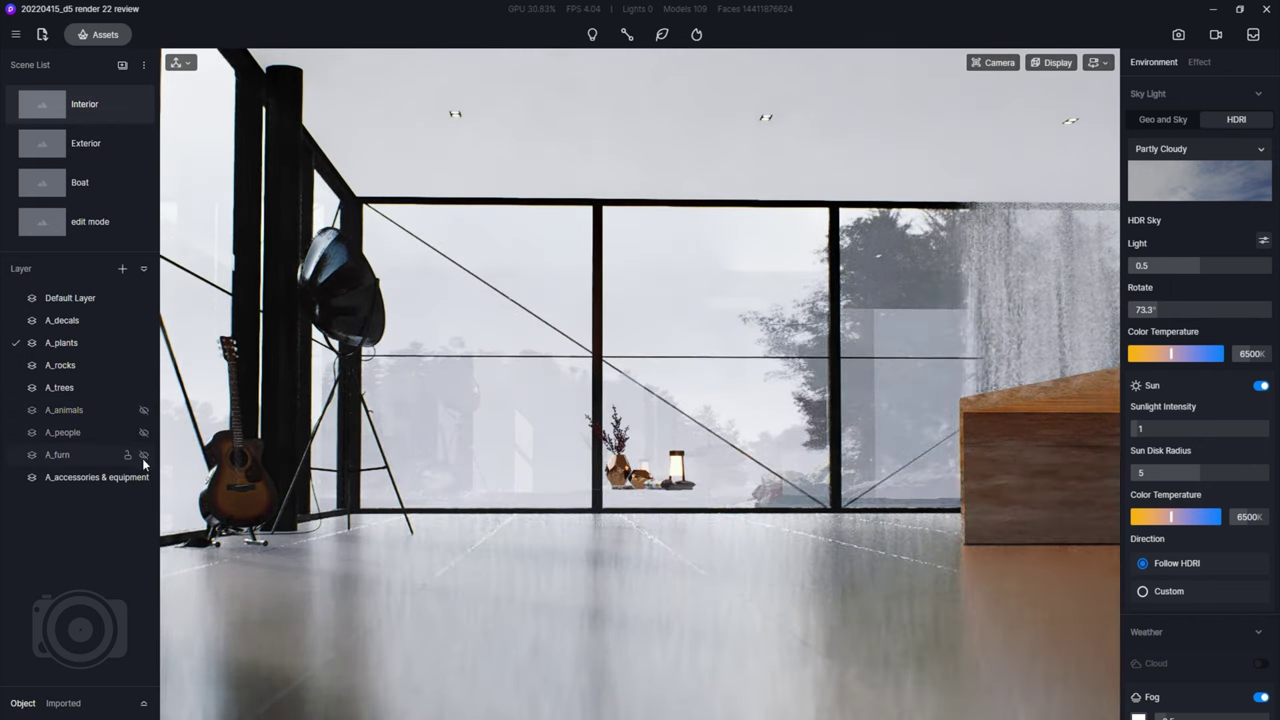
left_click(143, 477)
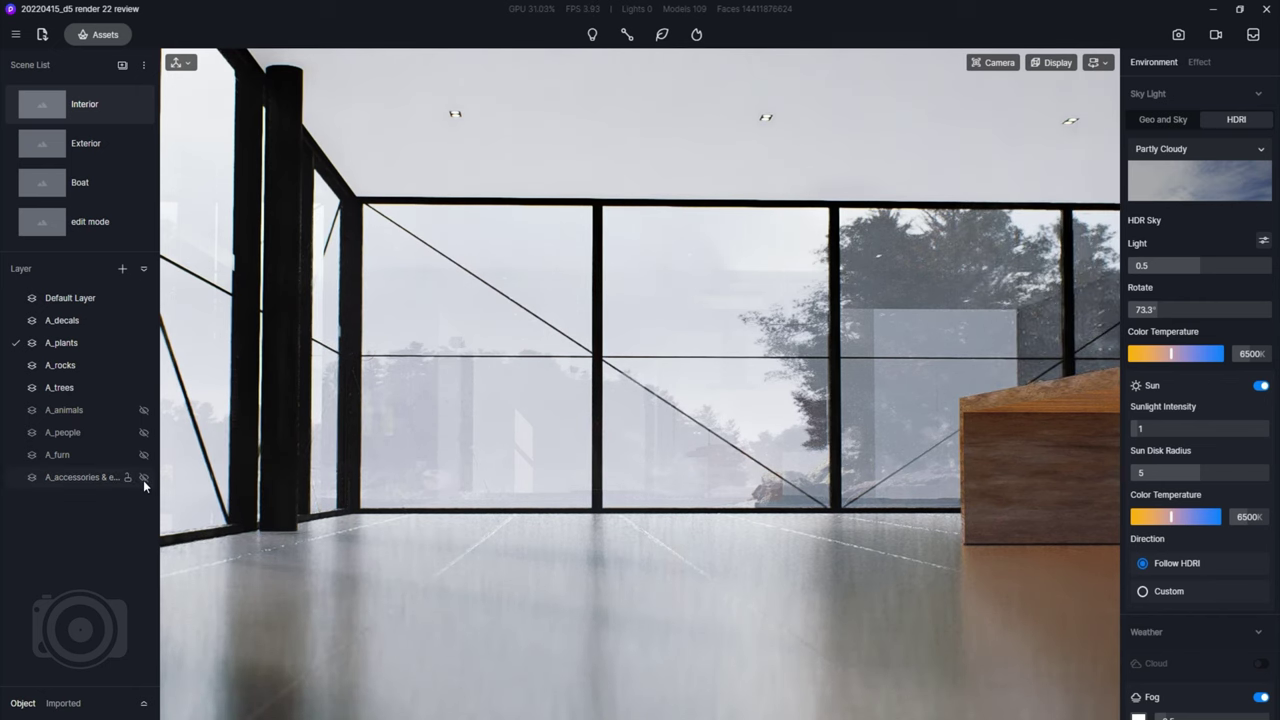
left_click(143, 432)
left_click(143, 455)
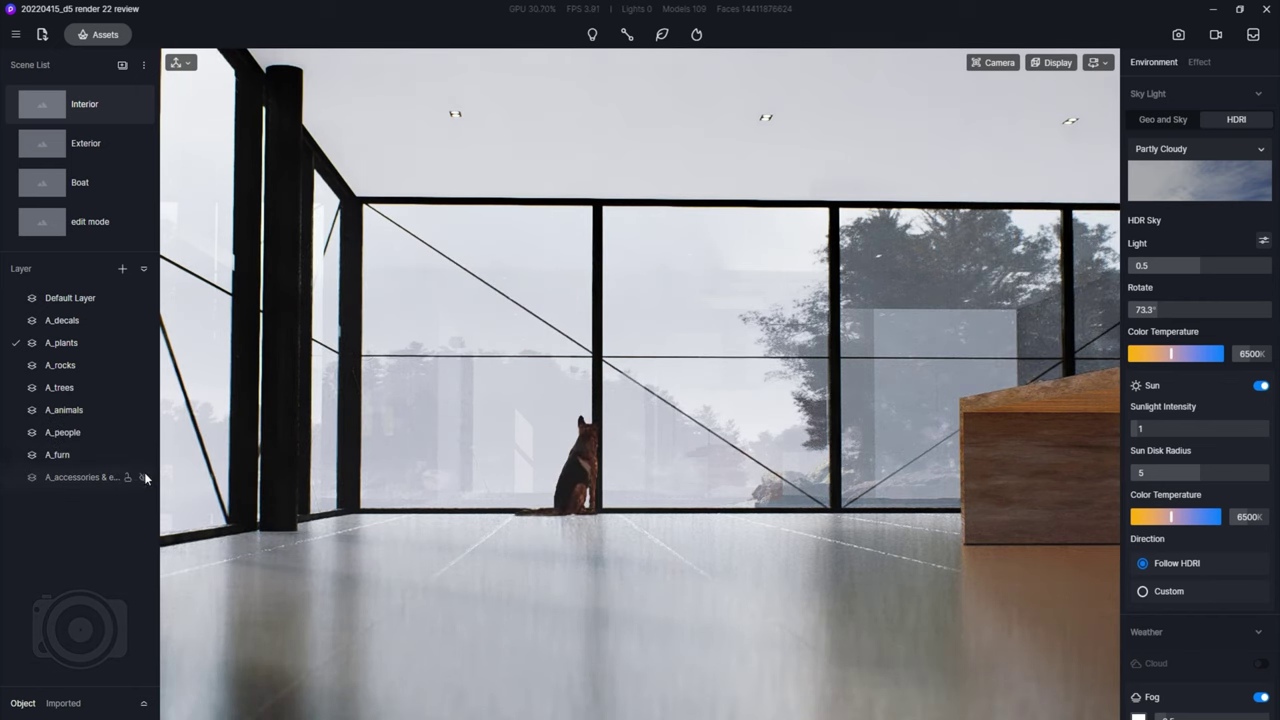
left_click(143, 477)
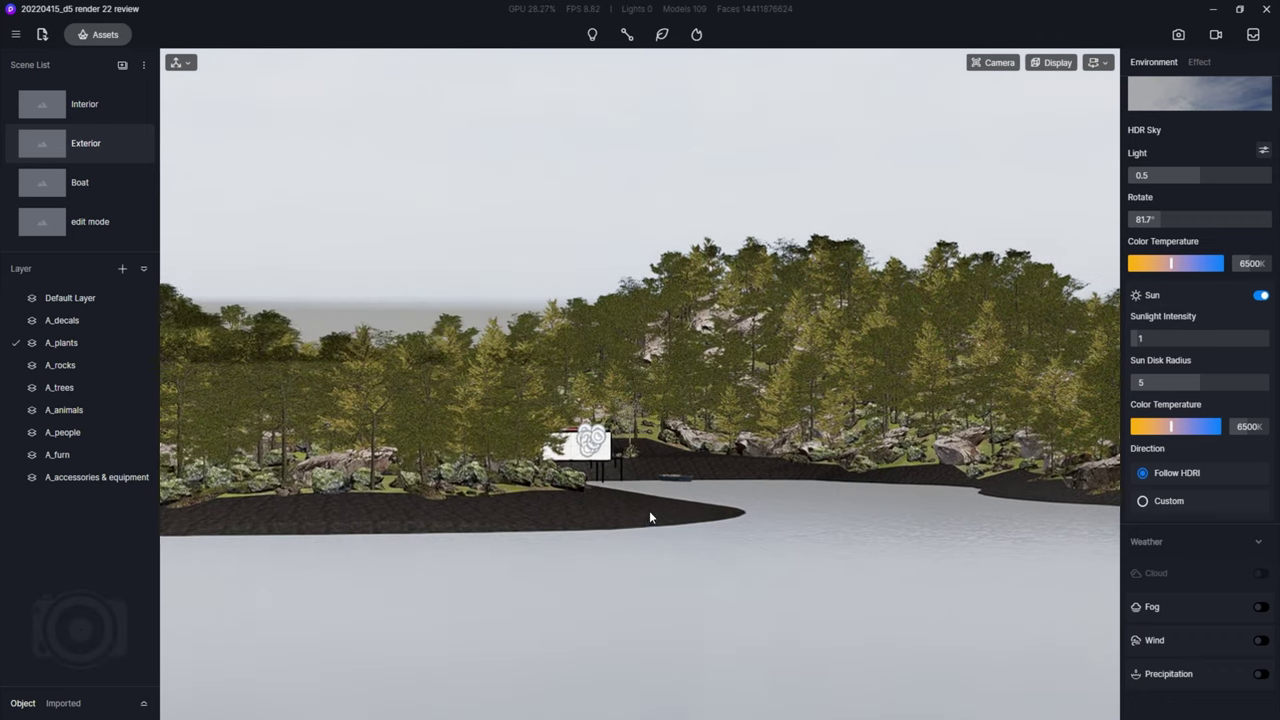
Fly fast across the lake with Shift+W, then rise with Space up to the cabin wall.
key("shift+w")
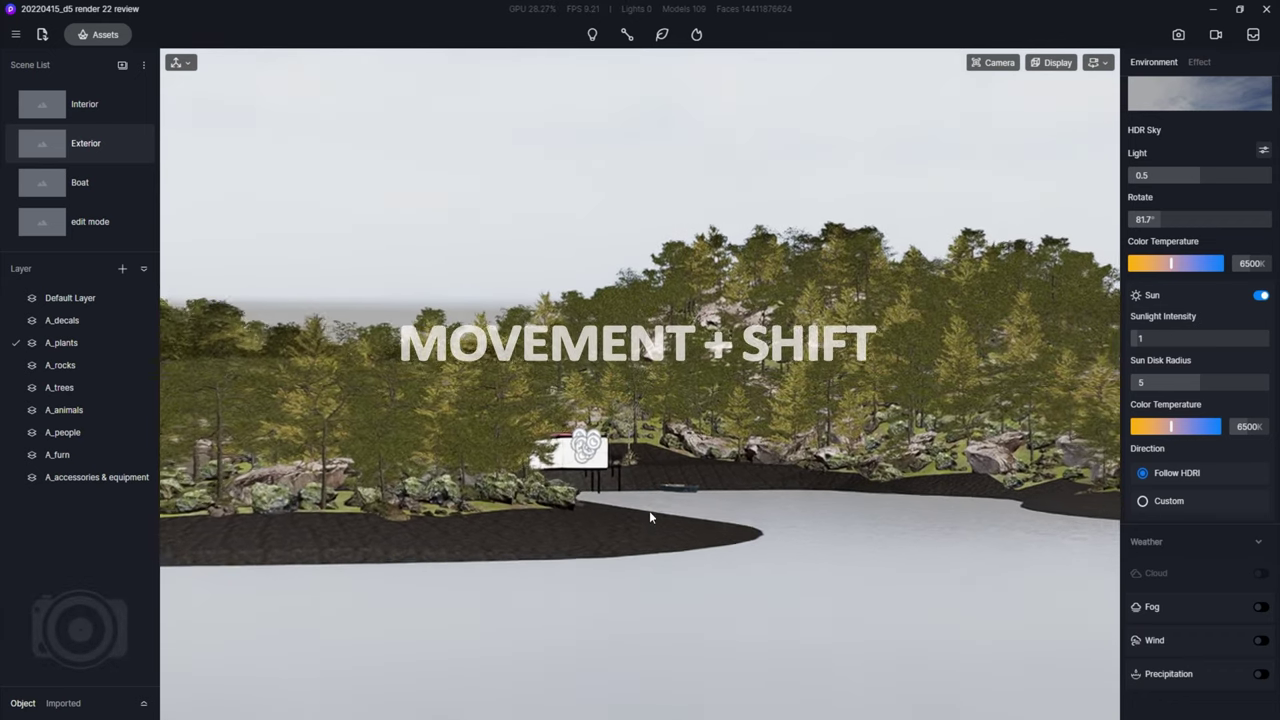
key("shift+w")
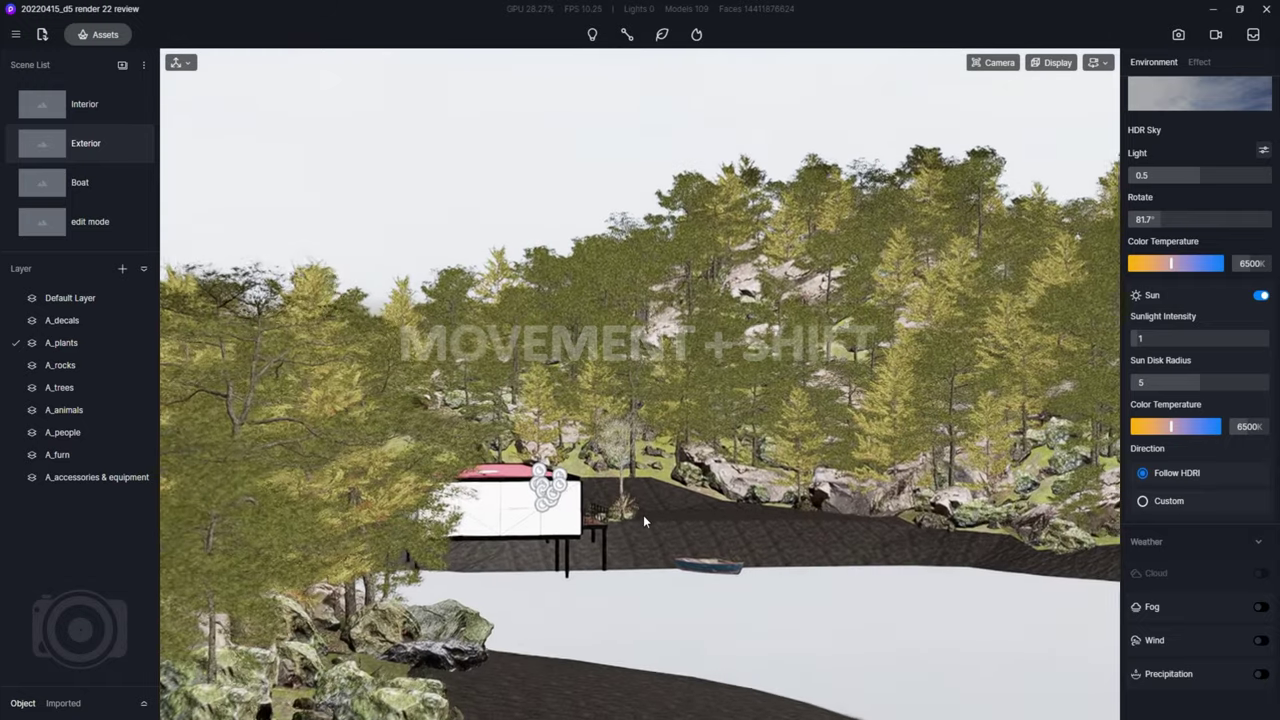
key("shift+w")
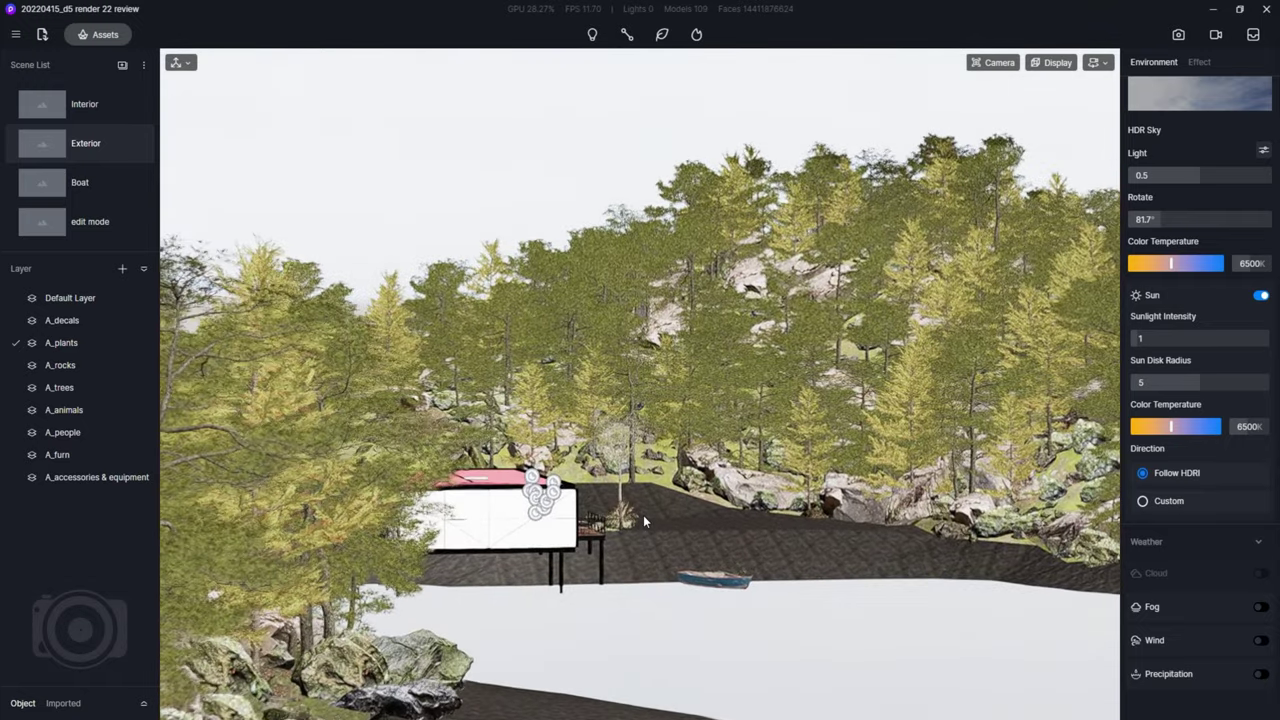
key("shift+w")
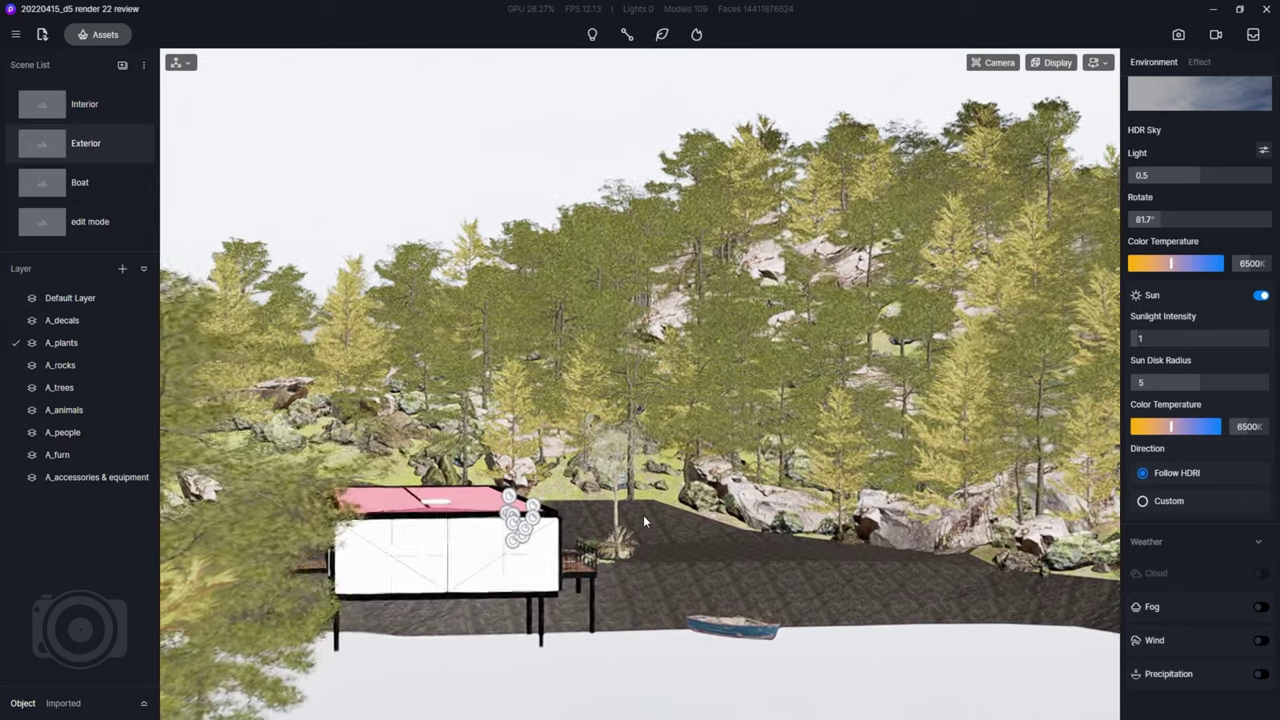
key("space")
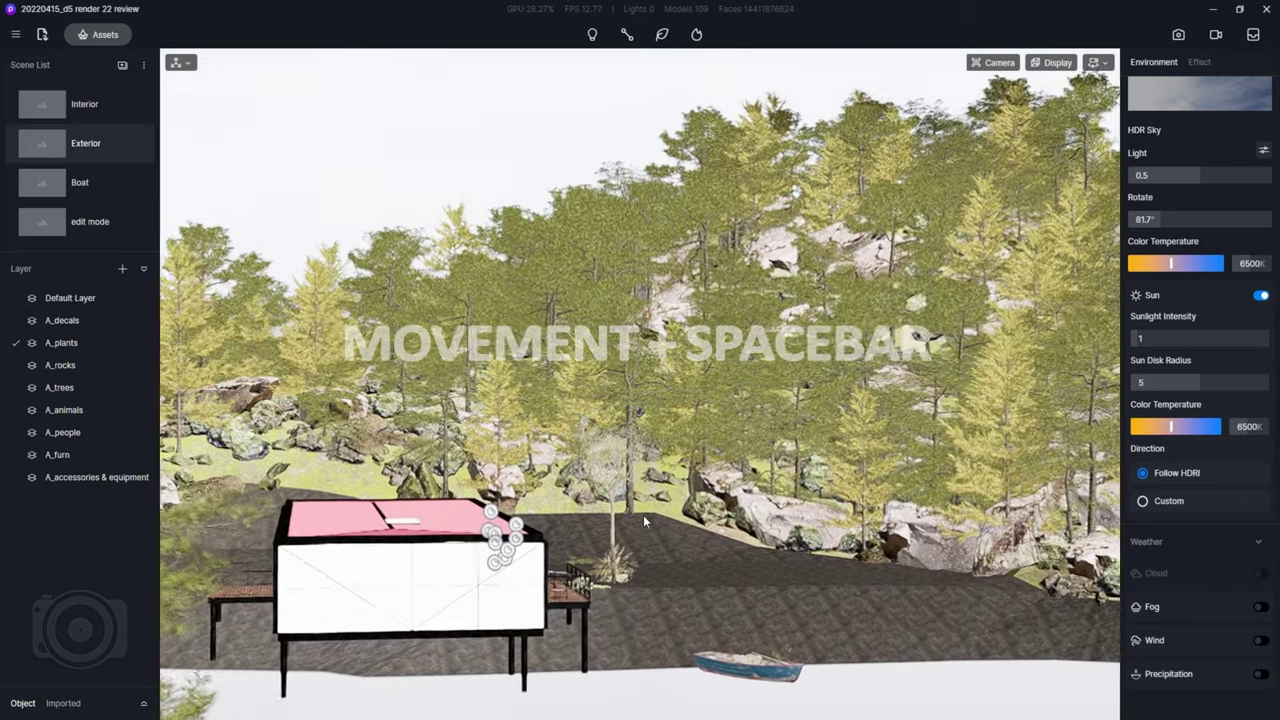
key("space")
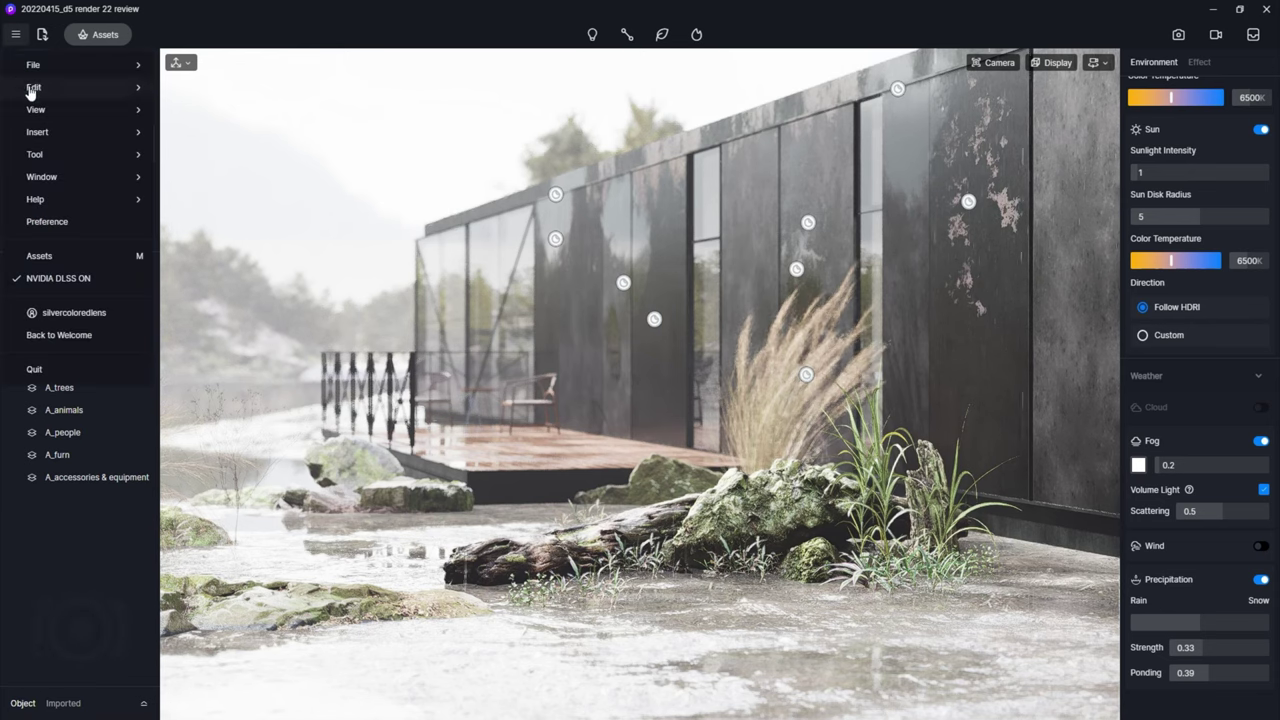
Turn on Show Statistics so GPU, FPS, light, model and face counts appear along the top.
mouse_move(37, 116)
left_click(196, 204)
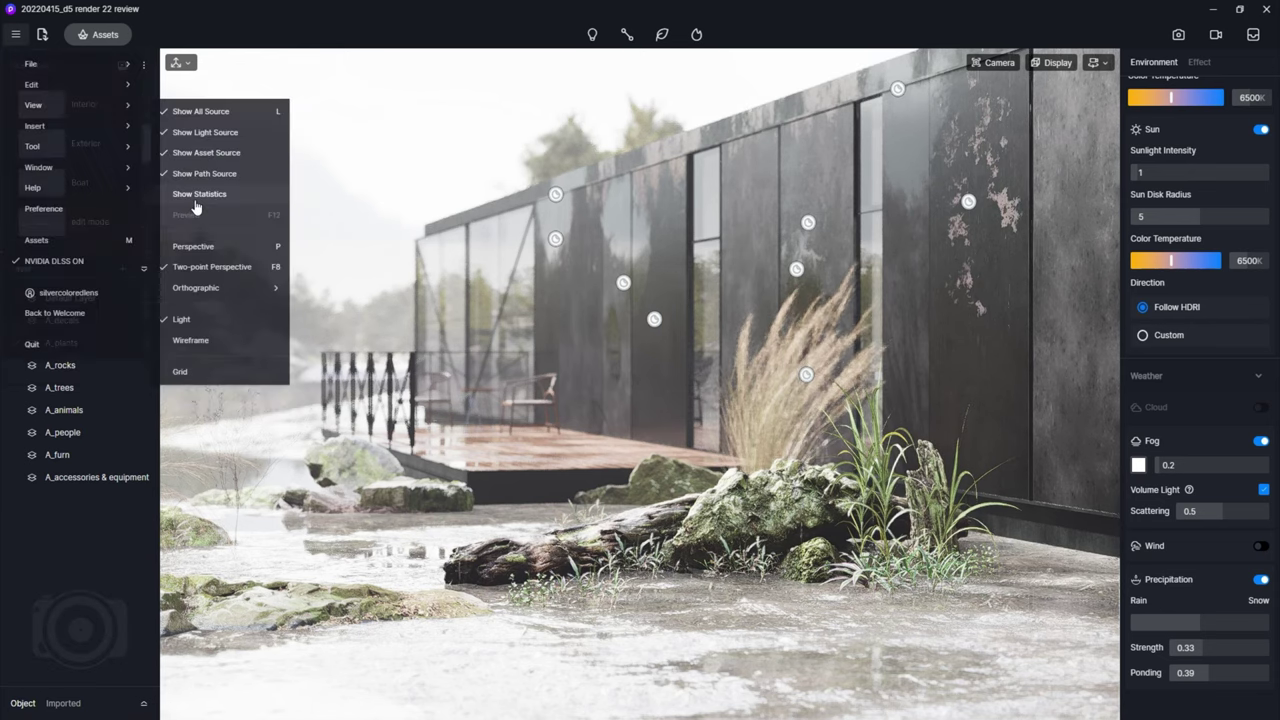